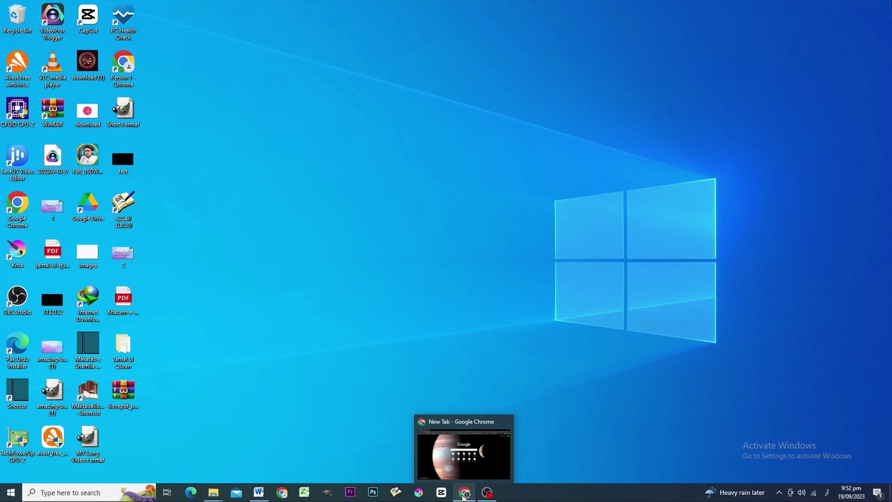
# Switch to Chrome, search Google for nanonets and open the official Nanonets website.
pyautogui.click(465, 494)
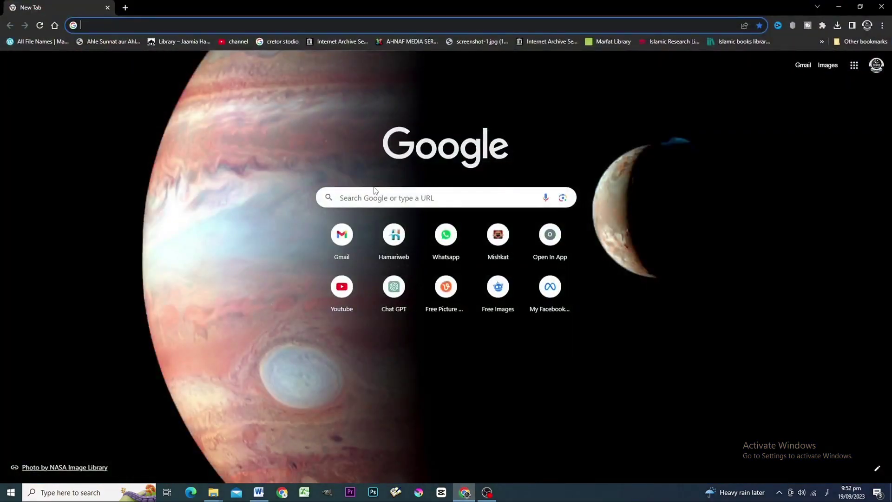
pyautogui.click(375, 191)
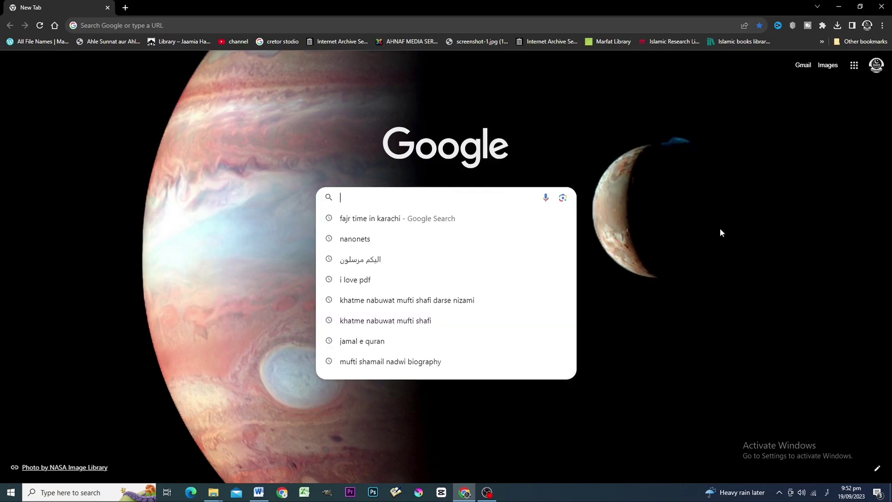
pyautogui.press('Down')
pyautogui.press('Down')
pyautogui.press('Return')
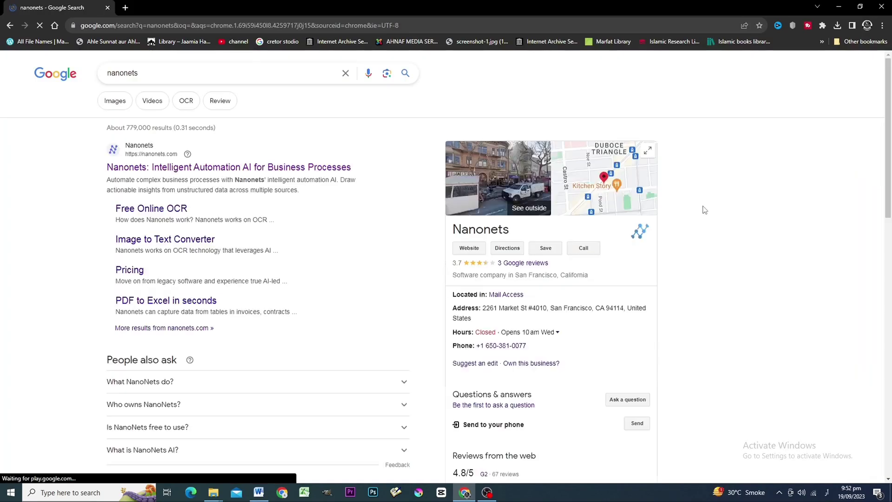
pyautogui.click(175, 172)
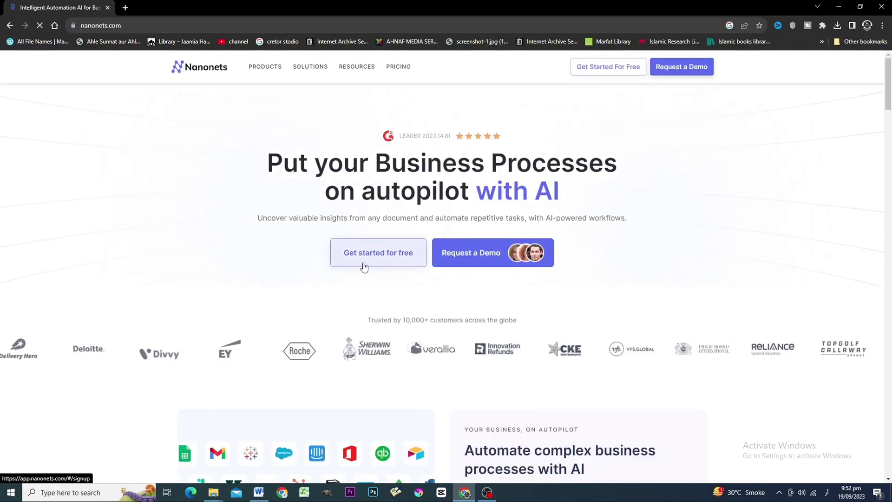
# Get started for free on Nanonets by signing up with a Google account.
pyautogui.click(389, 263)
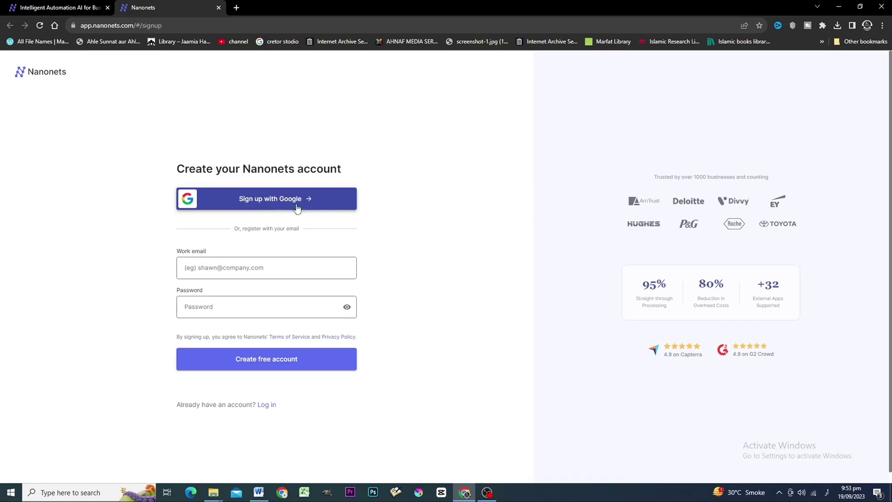
pyautogui.click(311, 212)
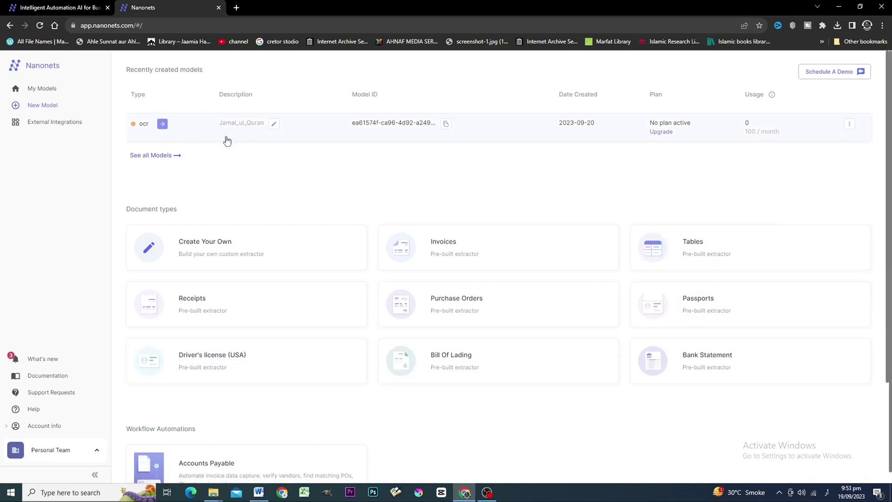
# Delete the existing Jamal_ul_Quran OCR model from the recently created models.
pyautogui.click(853, 127)
pyautogui.click(792, 246)
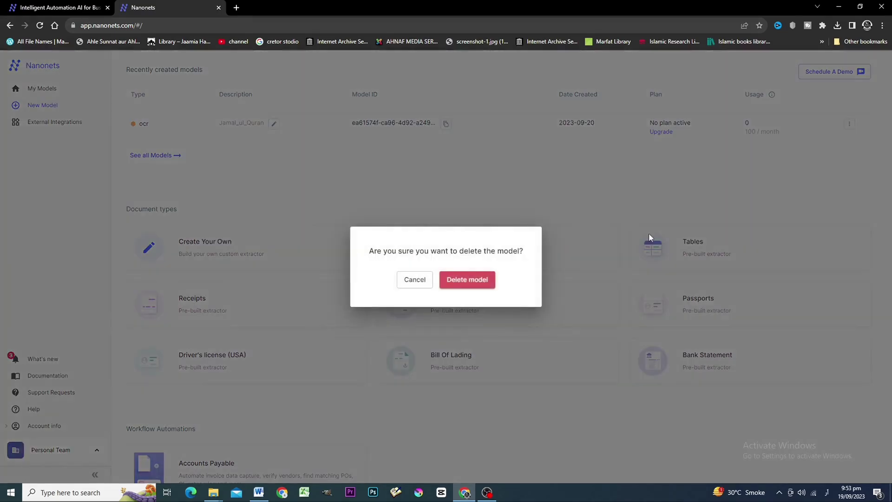
pyautogui.click(468, 278)
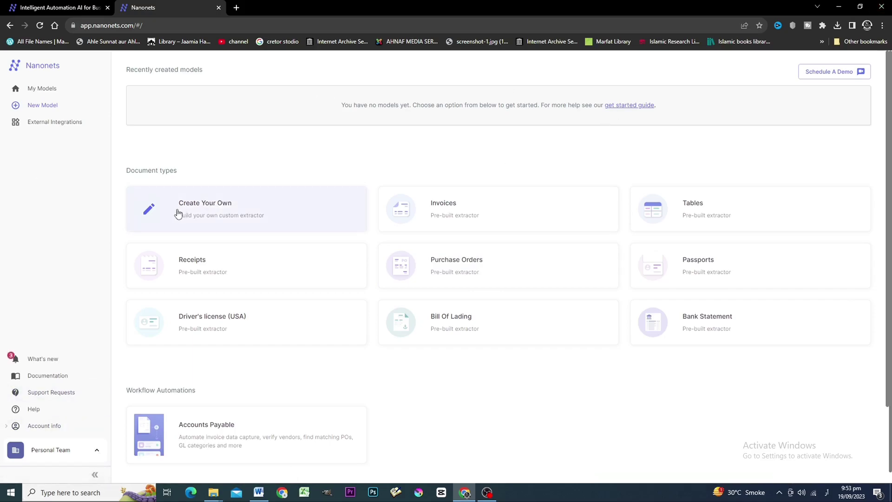
# Create a custom extractor model and browse the page images in the Jamal ul Quran folder without uploading any.
pyautogui.click(209, 213)
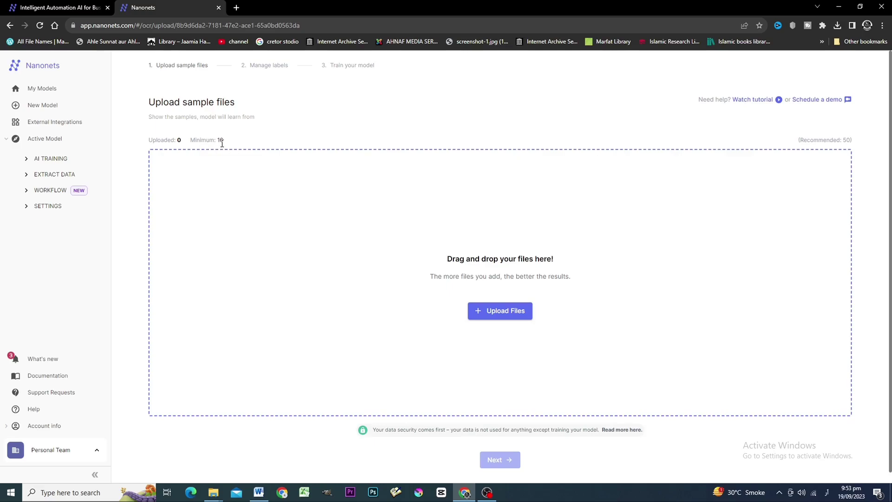
pyautogui.click(496, 317)
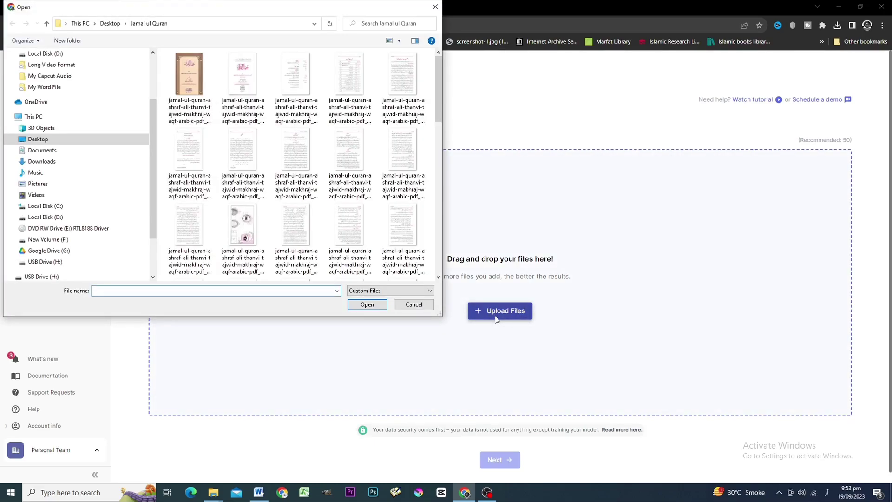
pyautogui.moveTo(439, 313); pyautogui.dragTo(859, 454)
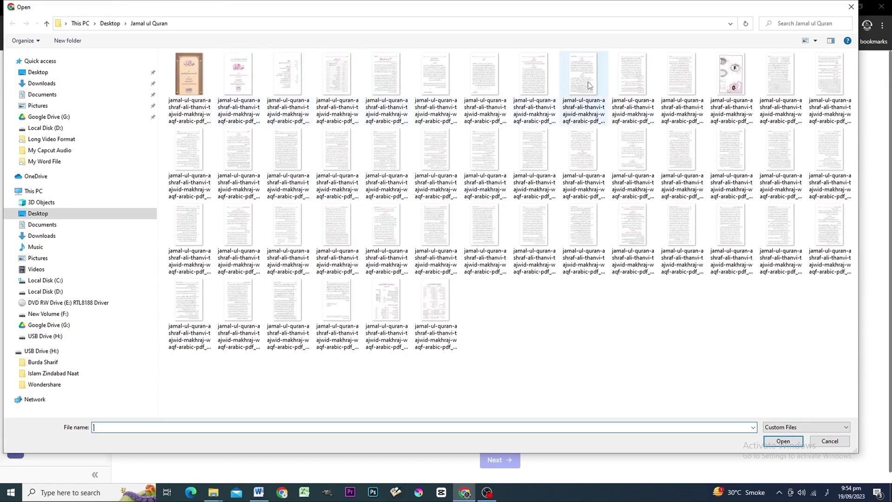
pyautogui.click(852, 7)
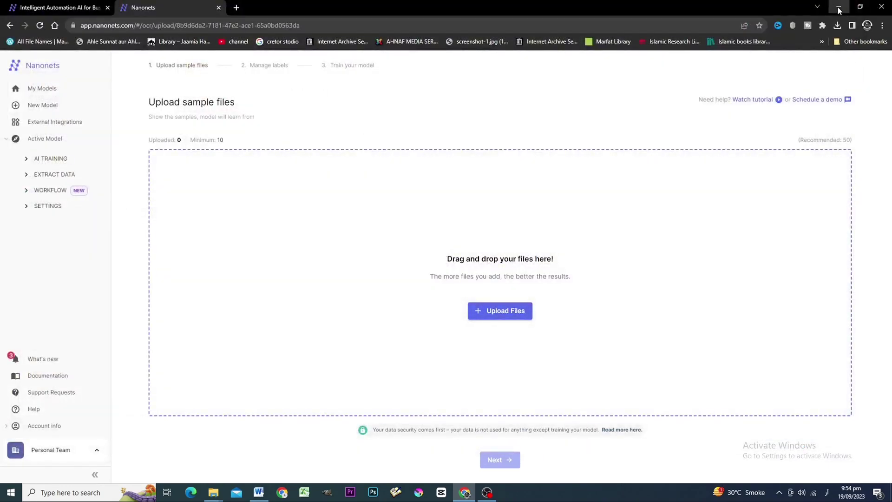
# Minimize the browser and open the desktop's Jamal ul Quran folder in a maximized File Explorer window.
pyautogui.click(840, 8)
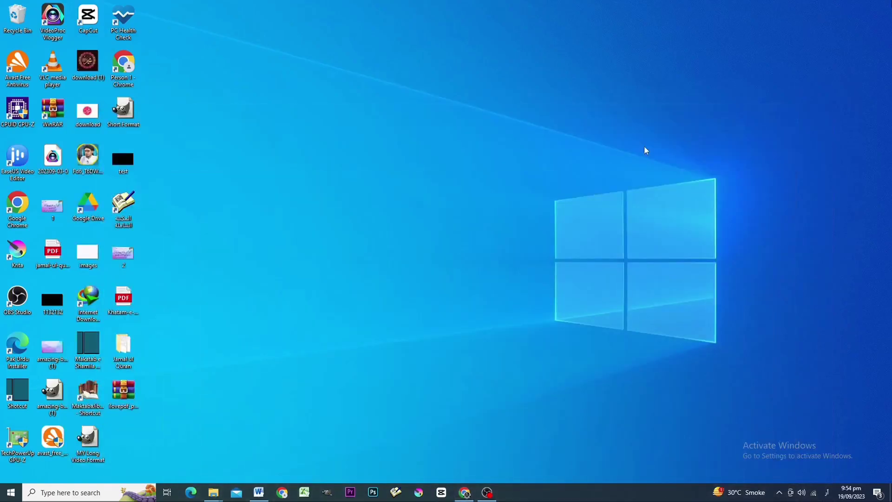
pyautogui.doubleClick(123, 347)
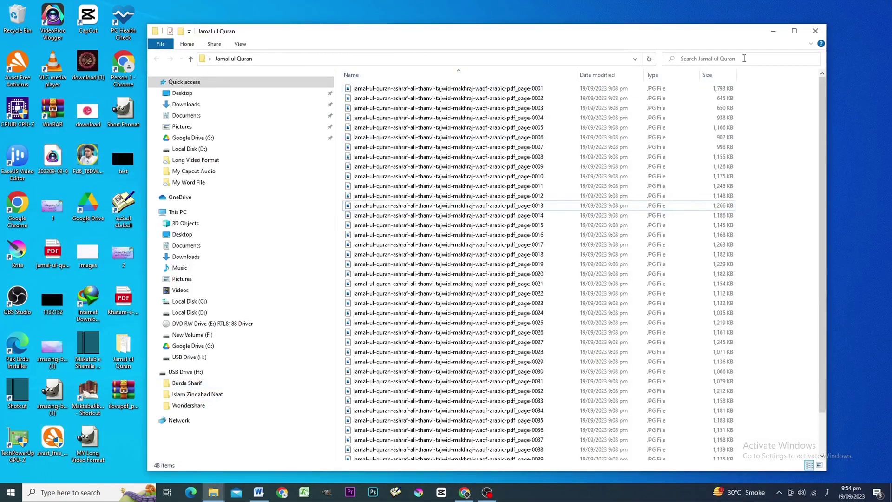
pyautogui.click(795, 31)
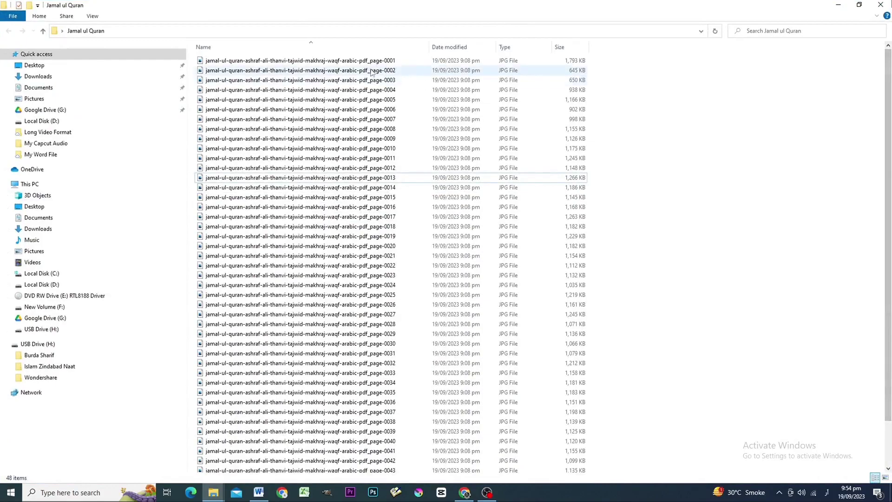
# Batch rename all the page images in the folder to the base name "Jamal ul Quran Pg" with sequential numbers.
pyautogui.click(515, 63)
pyautogui.moveTo(647, 63); pyautogui.dragTo(279, 498)
pyautogui.moveTo(891, 312); pyautogui.dragTo(888, 274)
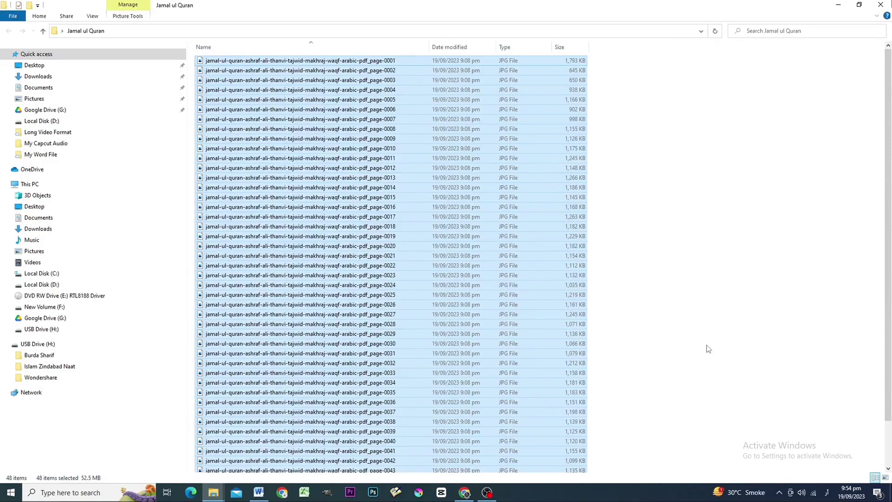
pyautogui.press('F2')
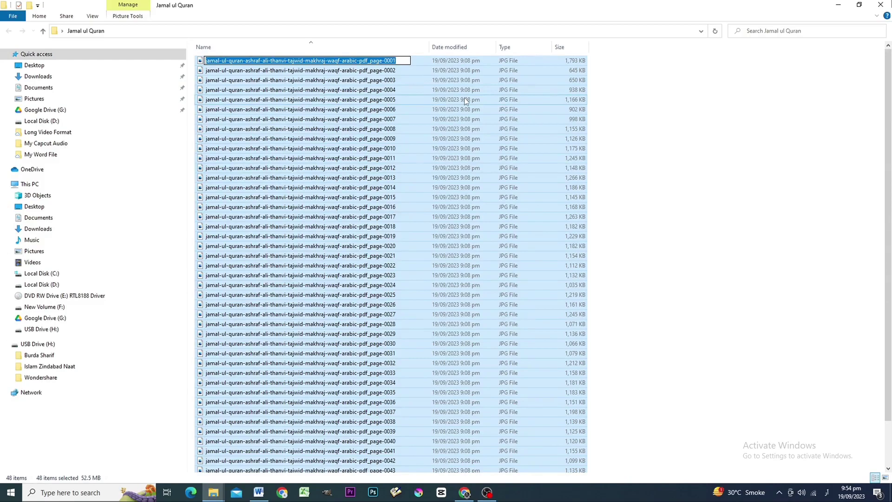
pyautogui.press('BackSpace')
pyautogui.press('super+space')
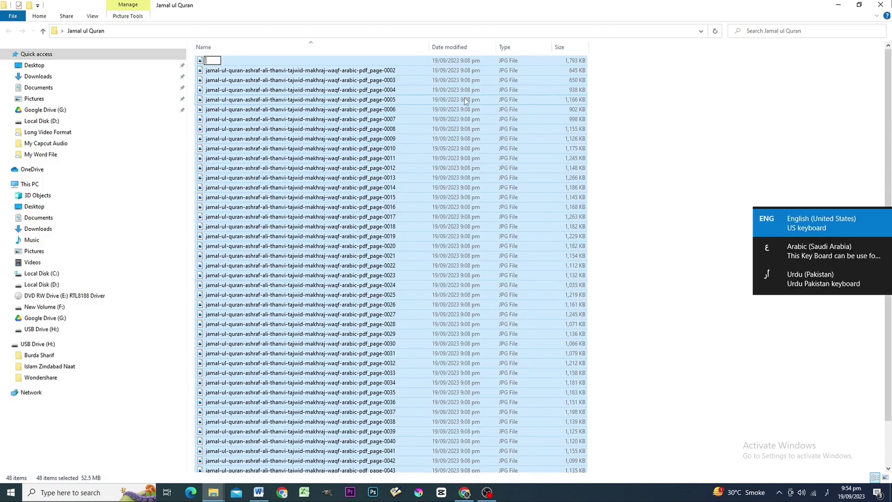
pyautogui.write('Jama')
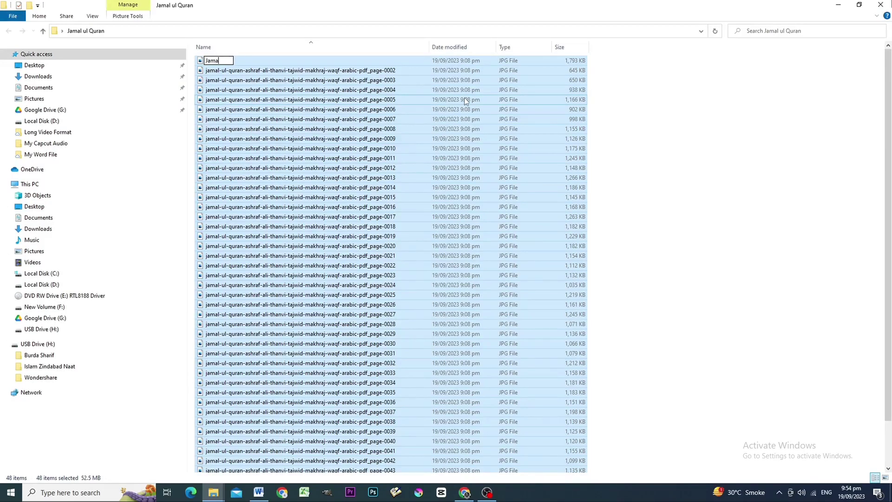
pyautogui.write('l ul Quran Pg')
pyautogui.press('Return')
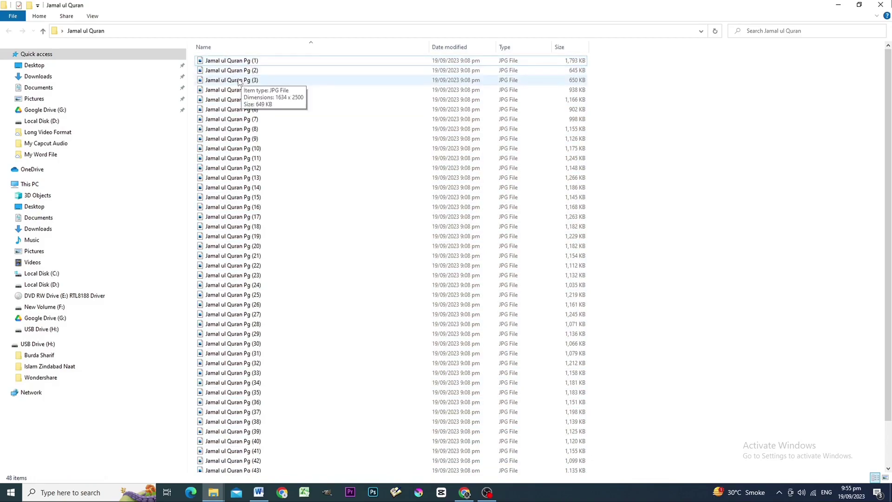
# Check the renamed file list and view the page images from Pg (1) through Pg (6).
pyautogui.scroll(-2, 286, 449)
pyautogui.scroll(2, 286, 448)
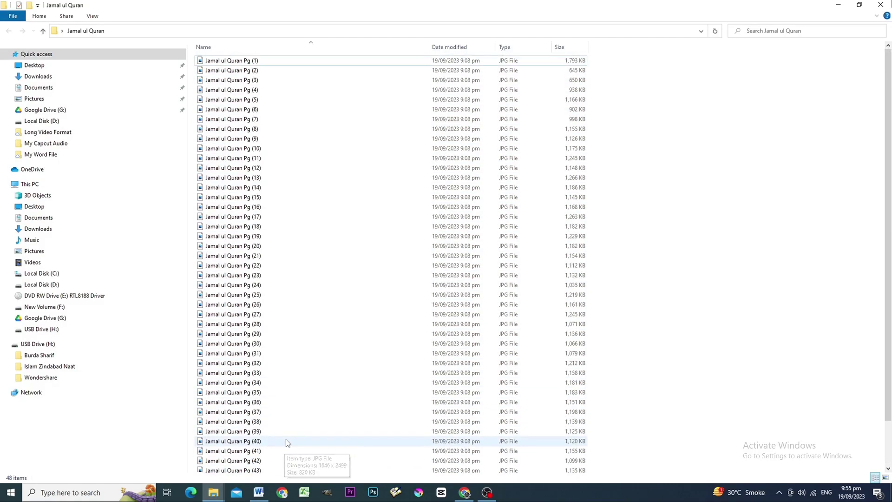
pyautogui.doubleClick(261, 63)
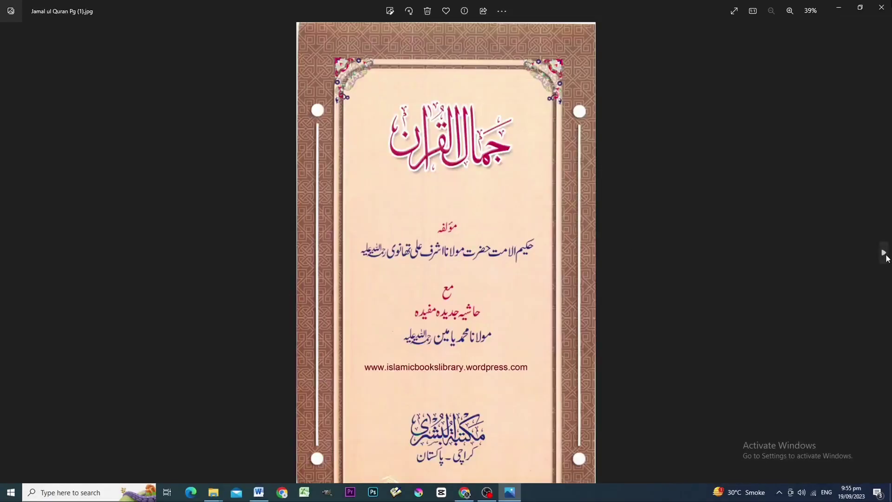
pyautogui.click(885, 254)
pyautogui.click(885, 255)
pyautogui.click(885, 255)
pyautogui.click(885, 255)
pyautogui.click(885, 255)
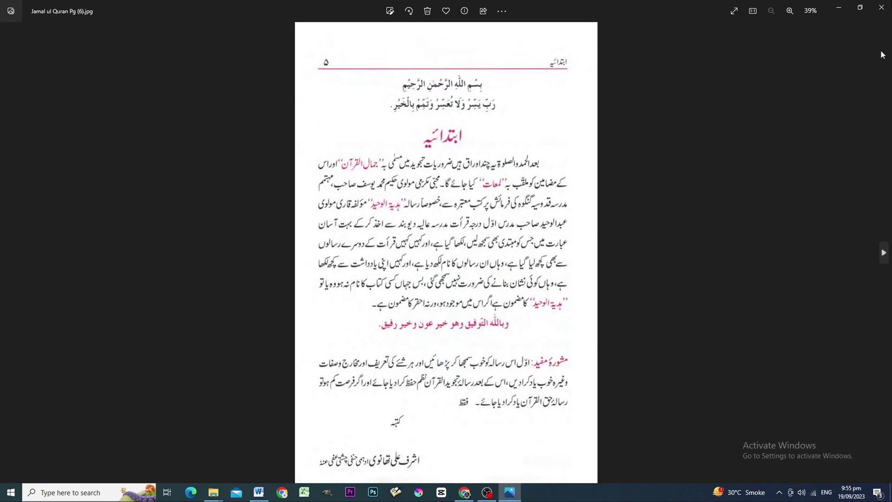
pyautogui.click(882, 8)
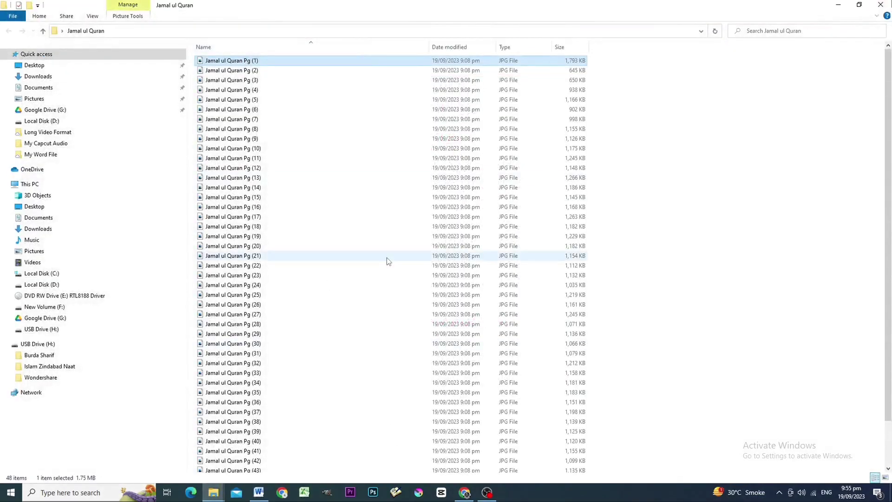
# Return to Nanonets in Chrome and create another new model with the Create Your Own custom extractor.
pyautogui.click(467, 493)
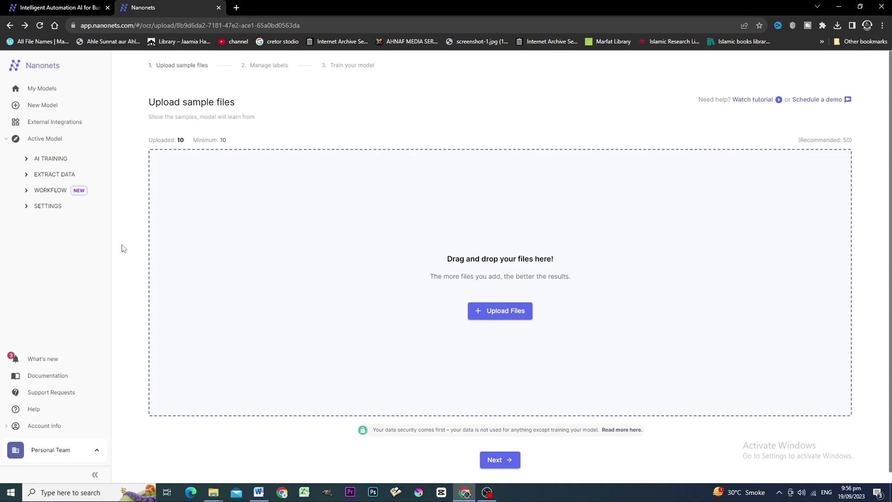
pyautogui.click(40, 108)
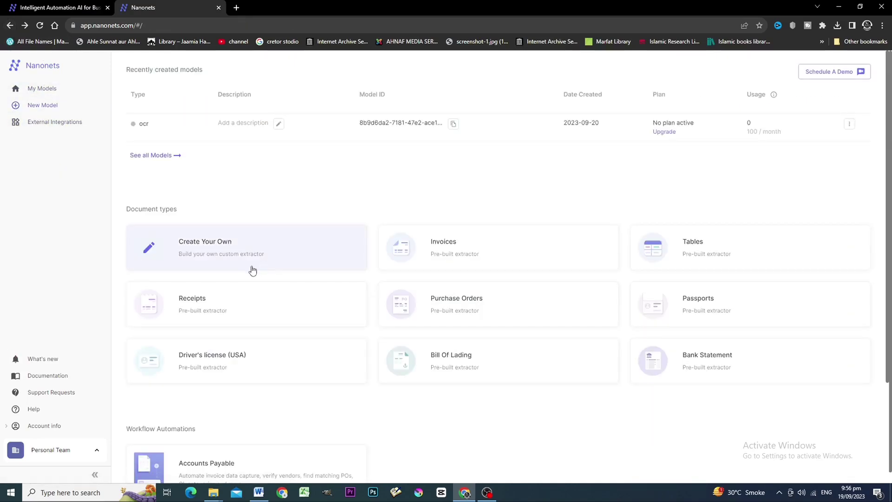
pyautogui.click(255, 271)
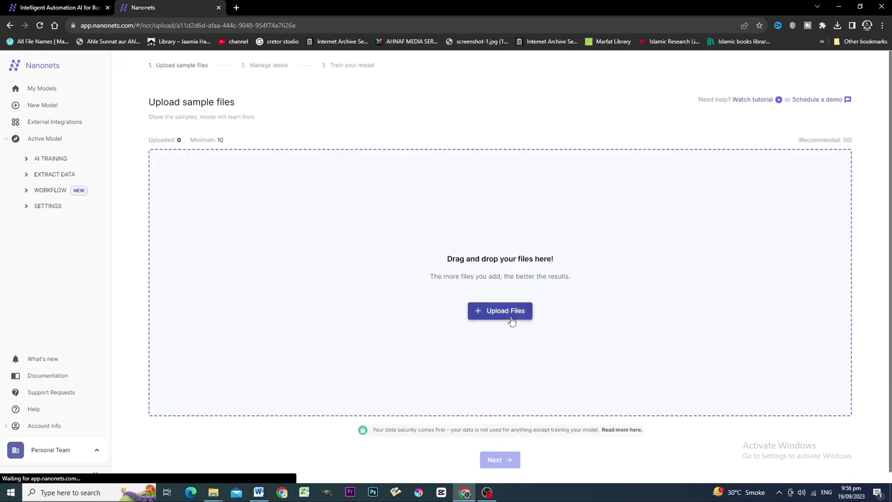
pyautogui.click(511, 320)
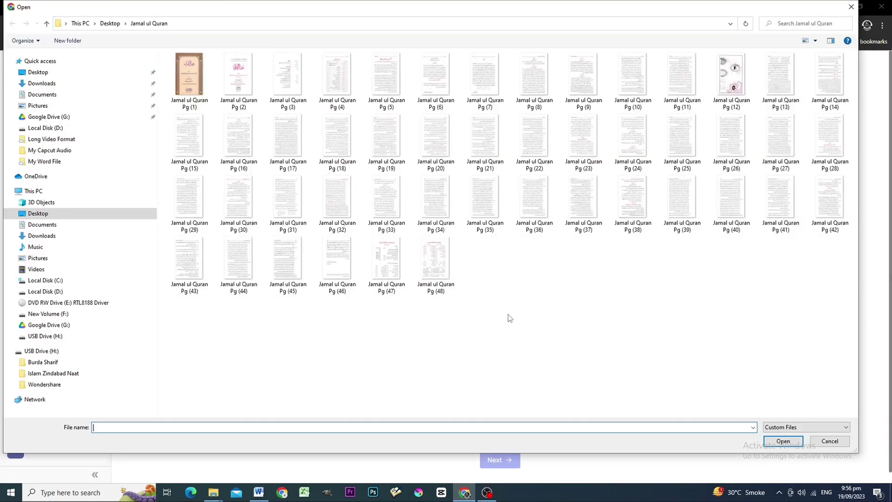
pyautogui.click(182, 150)
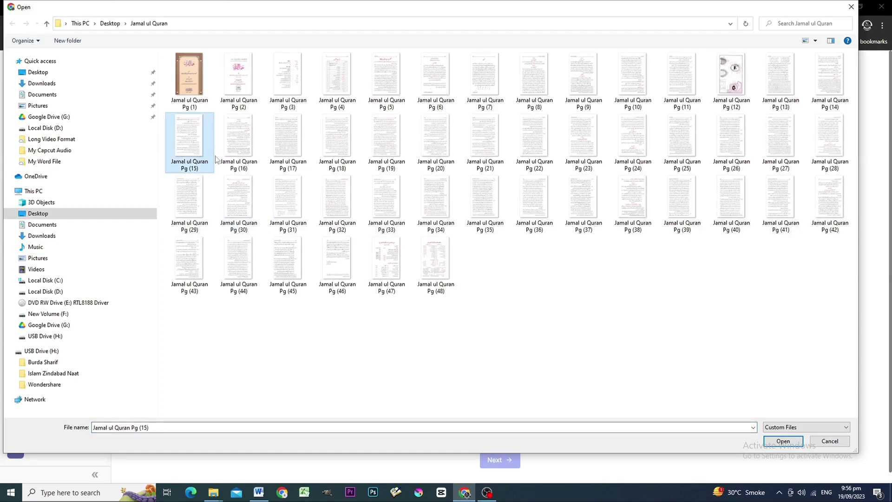
pyautogui.keyDown('ctrl'); pyautogui.click(236, 158); pyautogui.keyUp('ctrl')
pyautogui.keyDown('ctrl'); pyautogui.click(287, 158); pyautogui.keyUp('ctrl')
pyautogui.keyDown('ctrl'); pyautogui.click(331, 161); pyautogui.keyUp('ctrl')
pyautogui.click(634, 361)
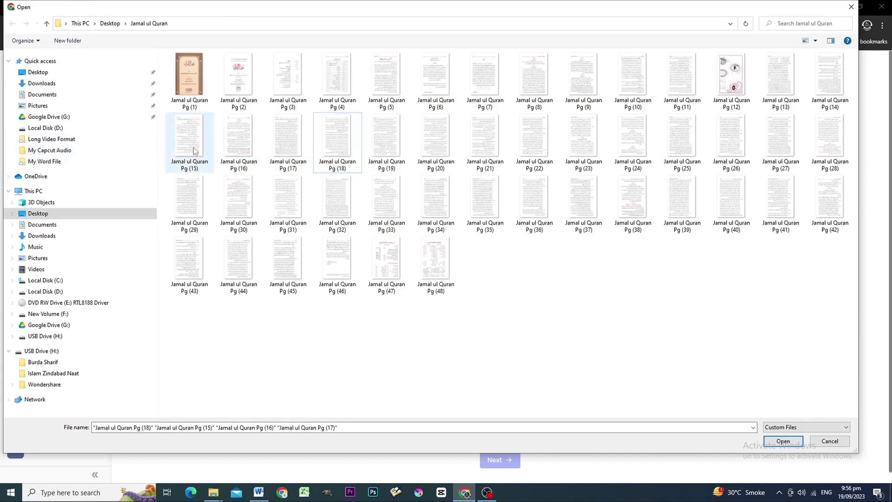
pyautogui.click(852, 7)
# Upload the images Jamal ul Quran Pg (15) through Pg (24) as sample files and continue to Manage labels.
pyautogui.click(518, 315)
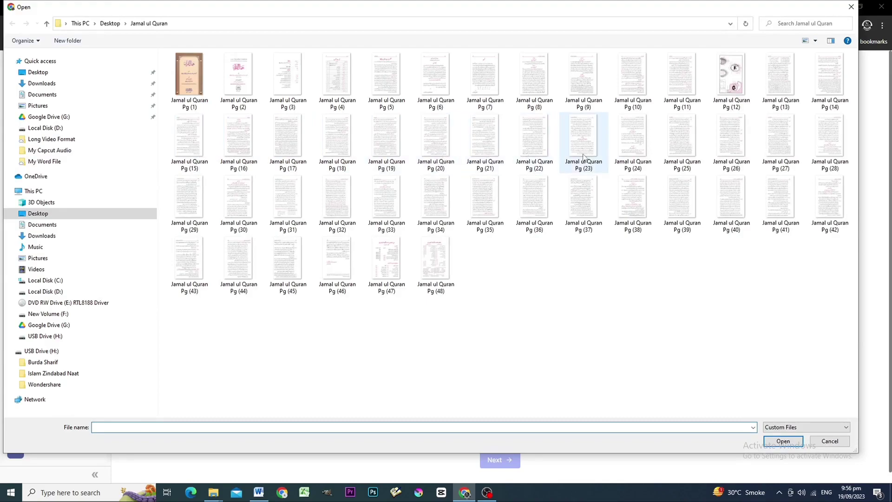
pyautogui.click(193, 151)
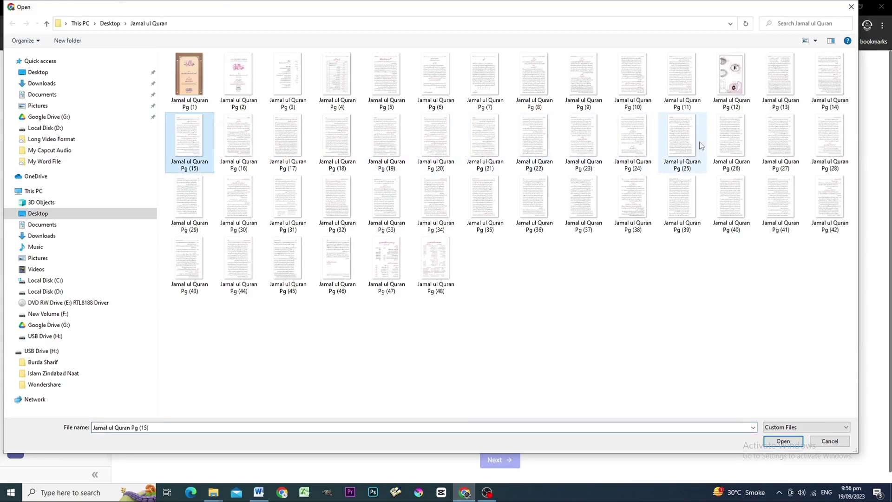
pyautogui.keyDown('shift'); pyautogui.click(643, 151); pyautogui.keyUp('shift')
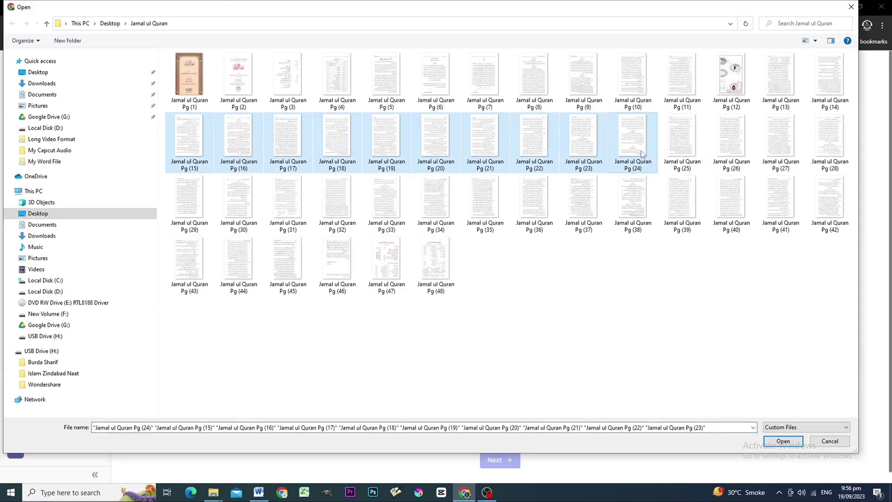
pyautogui.click(784, 442)
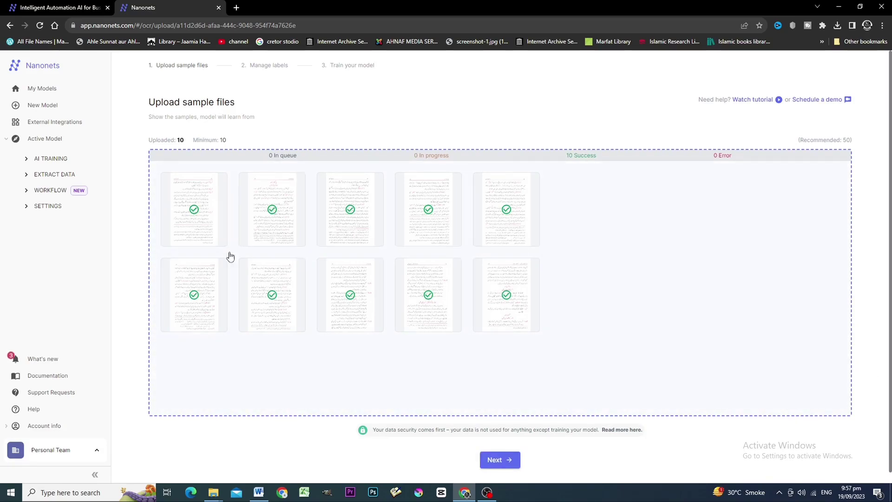
pyautogui.click(511, 461)
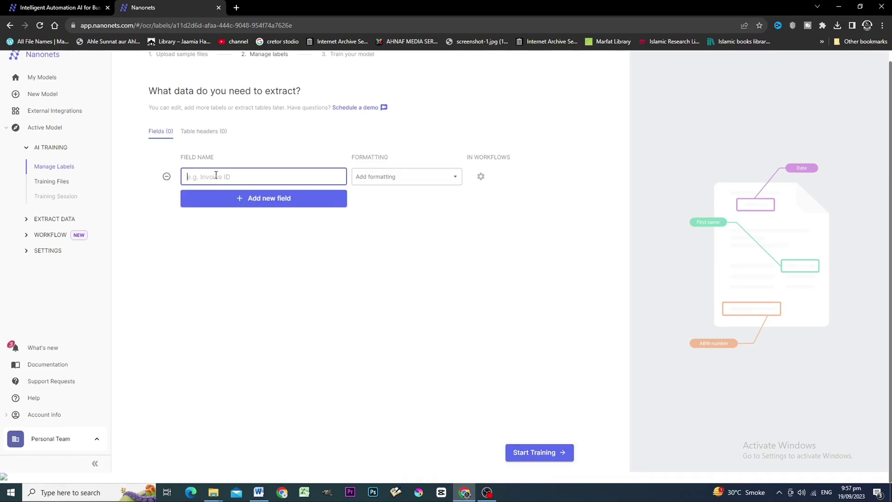
# Name the model's first extraction field Jamal_ul_Quran and continue to the training files.
pyautogui.click(535, 451)
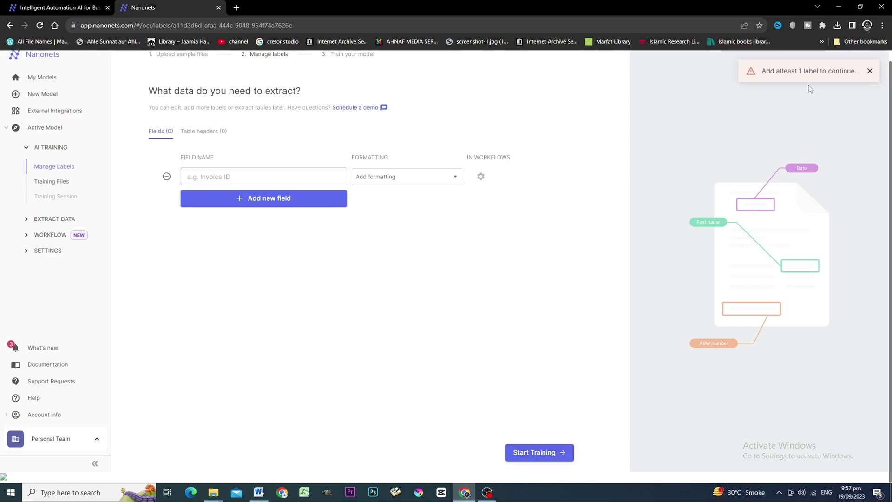
pyautogui.click(204, 176)
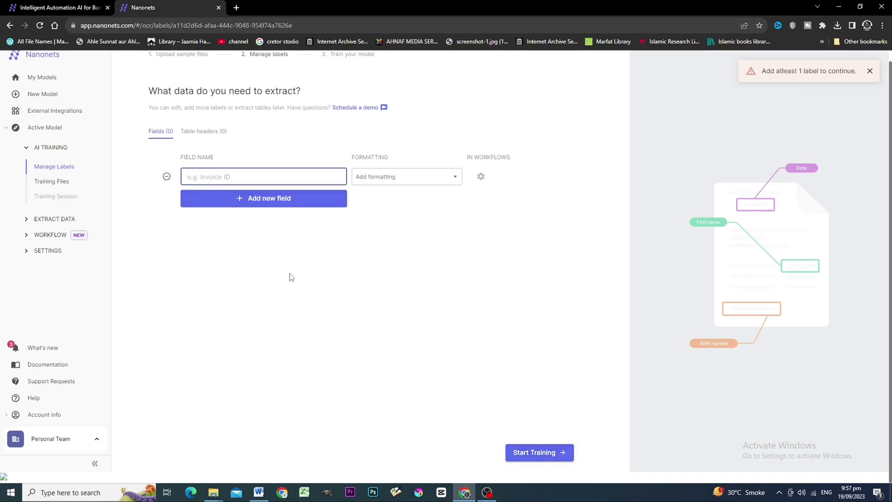
pyautogui.write('Jamul_ul_')
pyautogui.press('BackSpace')
pyautogui.press('BackSpace')
pyautogui.press('BackSpace')
pyautogui.press('BackSpace')
pyautogui.press('BackSpace')
pyautogui.press('BackSpace')
pyautogui.write('al')
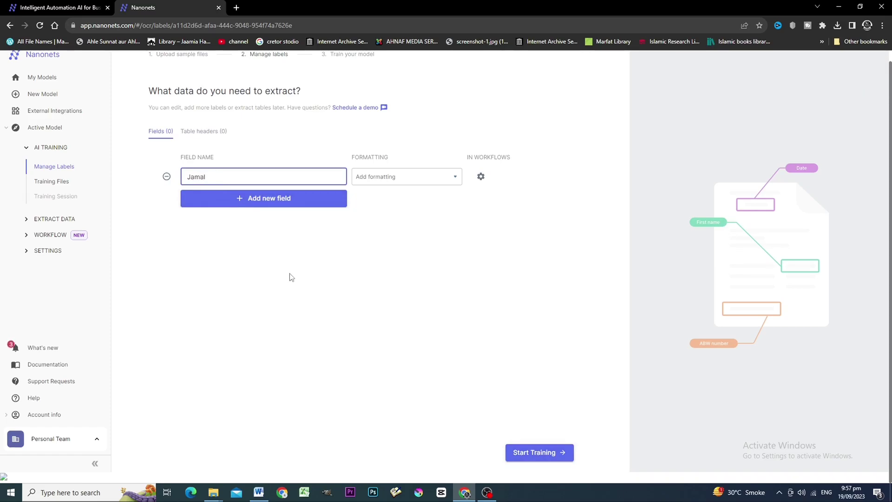
pyautogui.write('_ul_Quran')
pyautogui.click(530, 458)
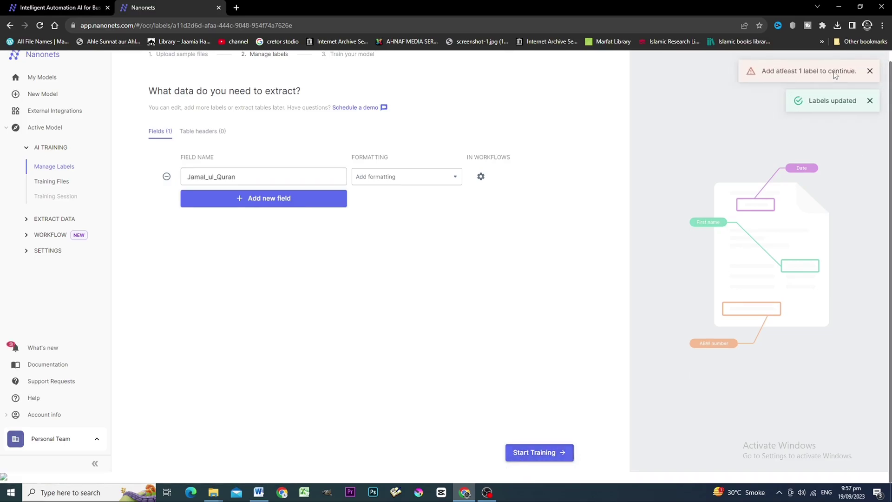
pyautogui.click(540, 453)
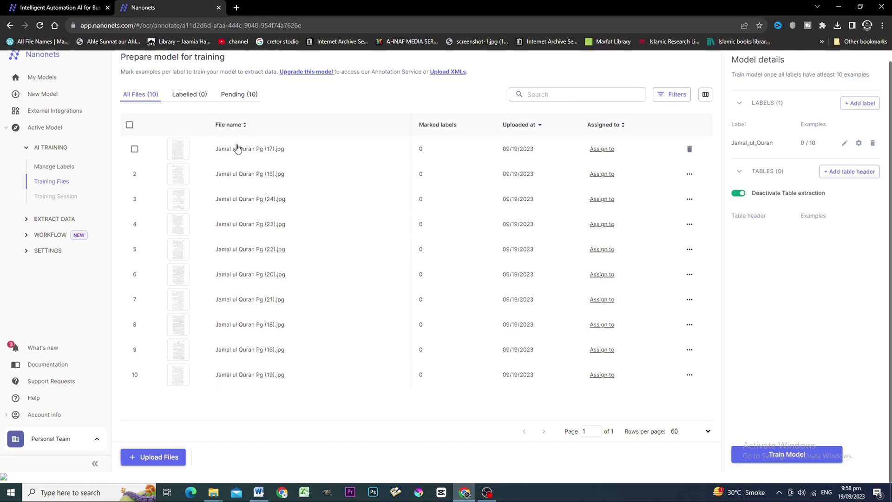
# Sort the training files by file name, open Jamal ul Quran Pg (15) for annotation, and preview the next two pages before returning to it.
pyautogui.click(245, 125)
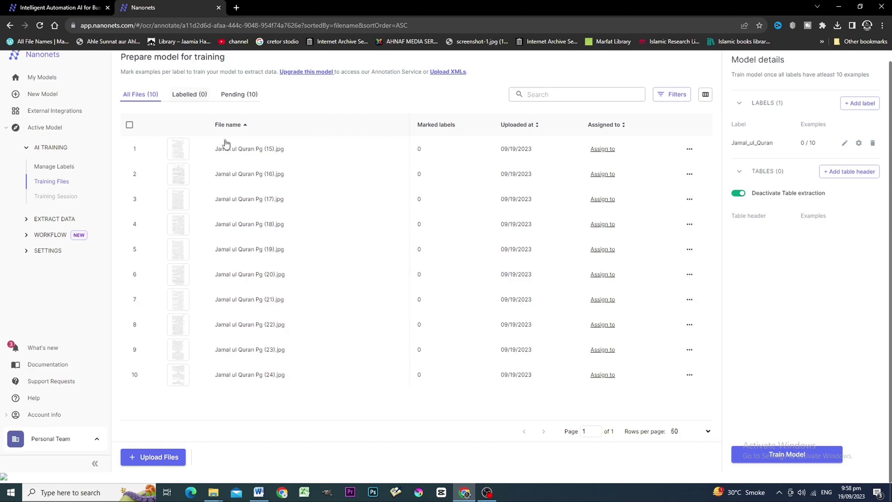
pyautogui.click(249, 149)
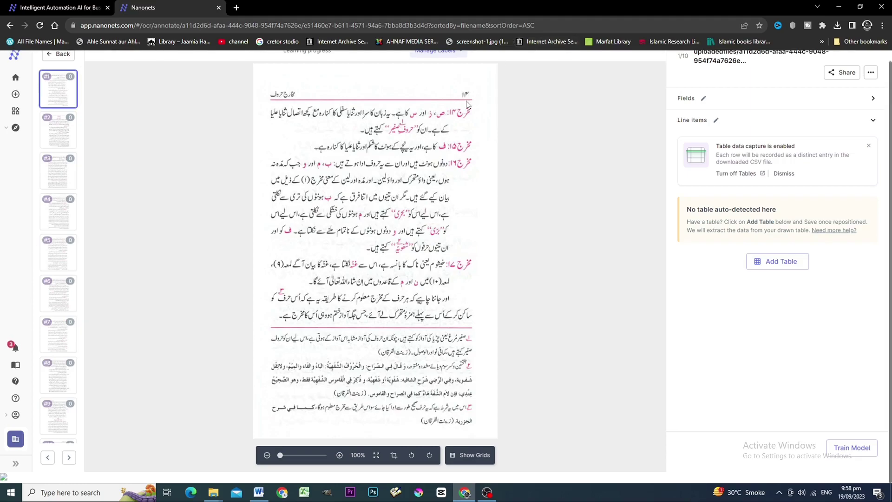
pyautogui.moveTo(64, 91)
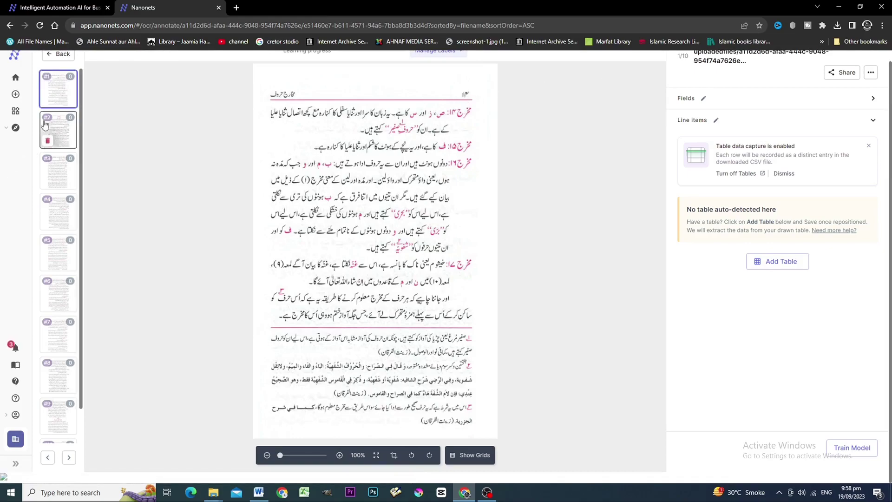
pyautogui.click(61, 136)
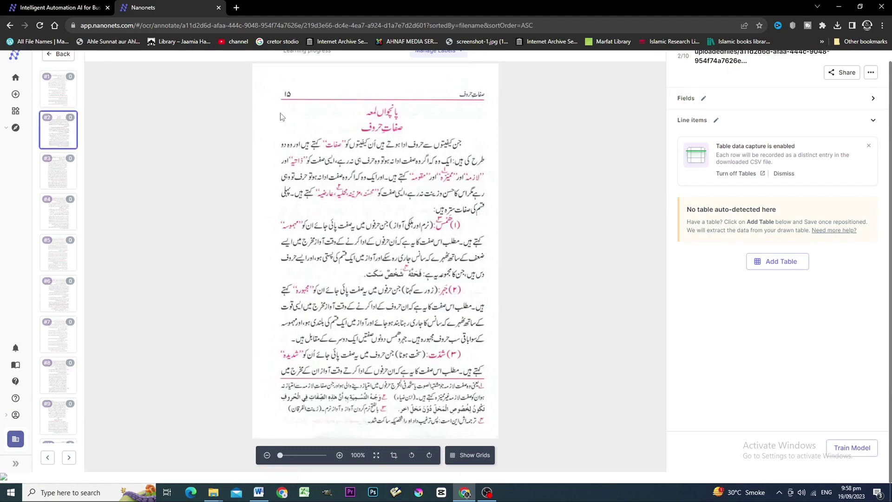
pyautogui.click(69, 179)
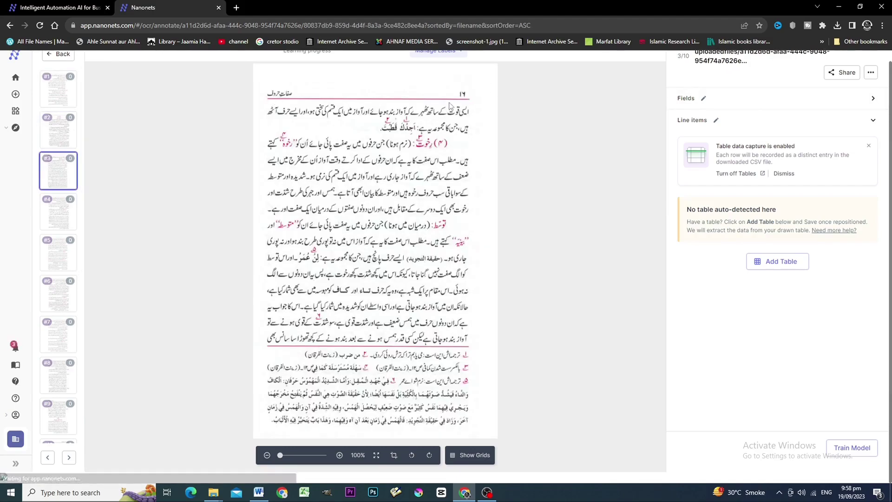
pyautogui.click(64, 93)
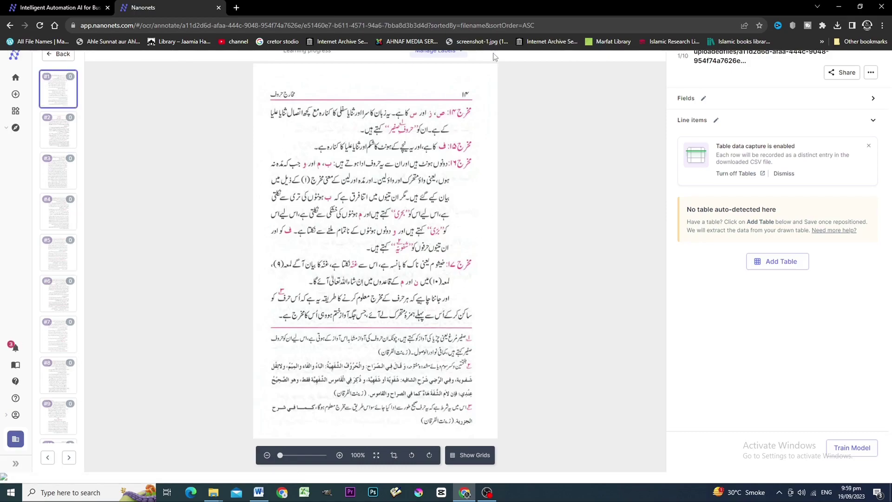
pyautogui.moveTo(485, 80)
pyautogui.mouseDown()
pyautogui.moveTo(481, 349)
pyautogui.moveTo(441, 430)
pyautogui.moveTo(263, 433)
pyautogui.moveTo(436, 384)
pyautogui.moveTo(464, 260)
pyautogui.moveTo(465, 432)
pyautogui.mouseUp()
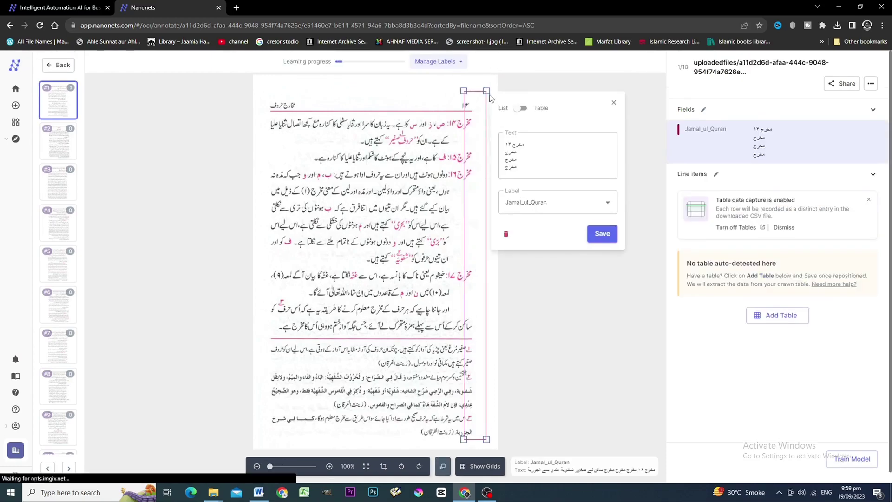
pyautogui.click(614, 102)
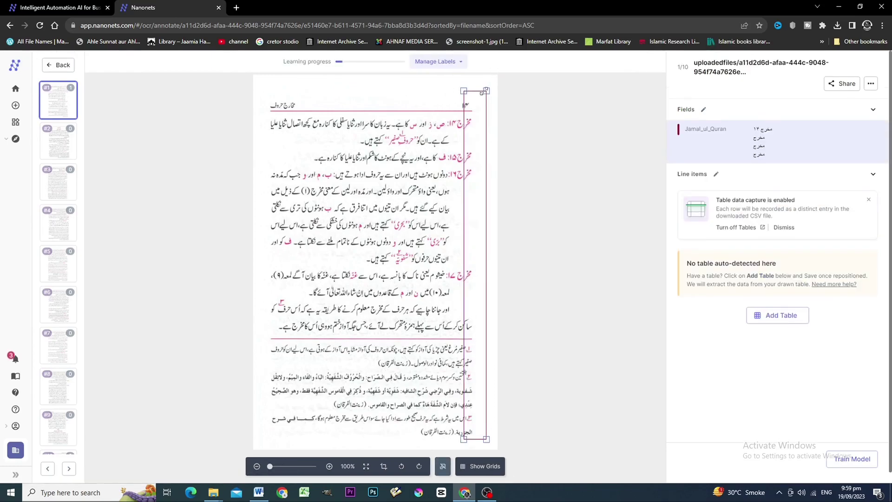
pyautogui.click(484, 95)
pyautogui.click(584, 105)
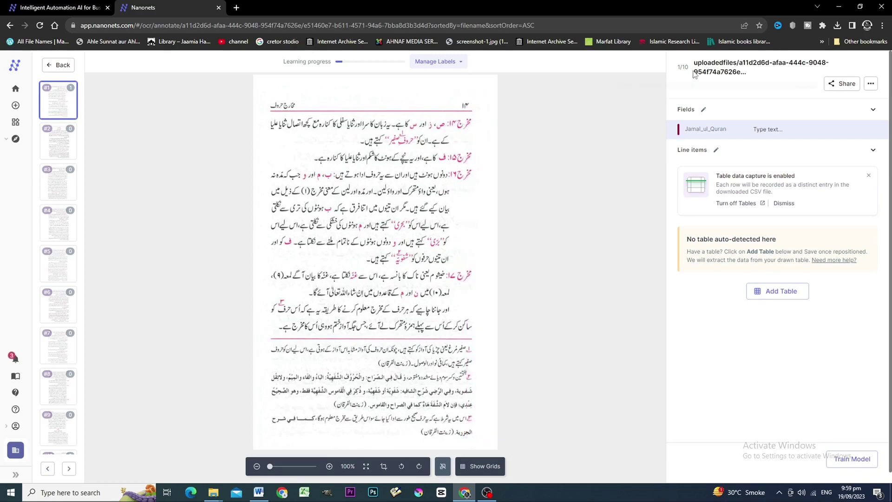
pyautogui.moveTo(483, 93); pyautogui.dragTo(317, 432)
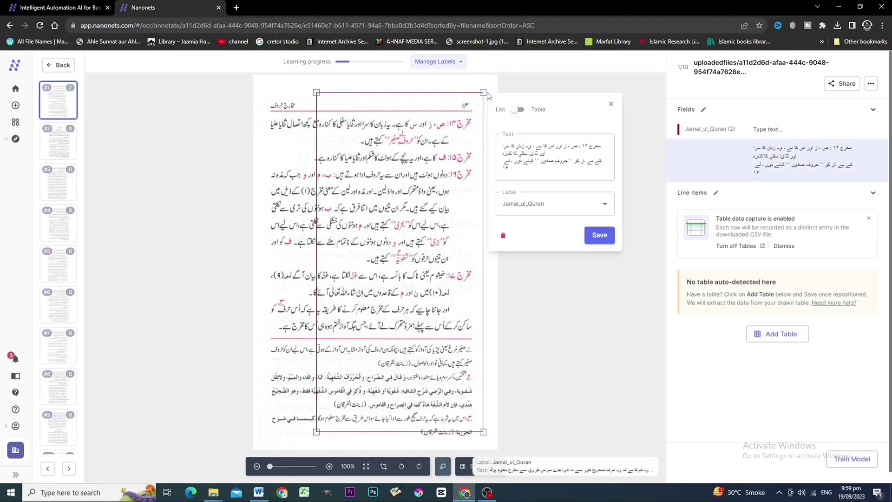
pyautogui.moveTo(483, 91); pyautogui.dragTo(490, 90)
pyautogui.moveTo(317, 92)
pyautogui.mouseDown()
pyautogui.moveTo(264, 90)
pyautogui.moveTo(482, 91)
pyautogui.mouseUp()
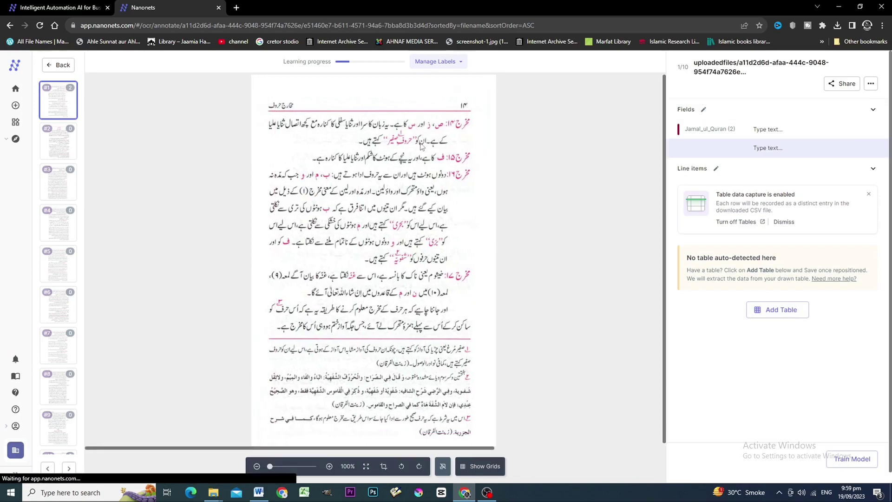
# Mark the entire text area of the first page with the Jamal_ul_Quran label and review its extracted text.
pyautogui.moveTo(488, 89)
pyautogui.mouseDown()
pyautogui.moveTo(461, 218)
pyautogui.moveTo(454, 423)
pyautogui.moveTo(399, 447)
pyautogui.moveTo(300, 448)
pyautogui.moveTo(257, 438)
pyautogui.moveTo(266, 331)
pyautogui.moveTo(264, 339)
pyautogui.mouseUp()
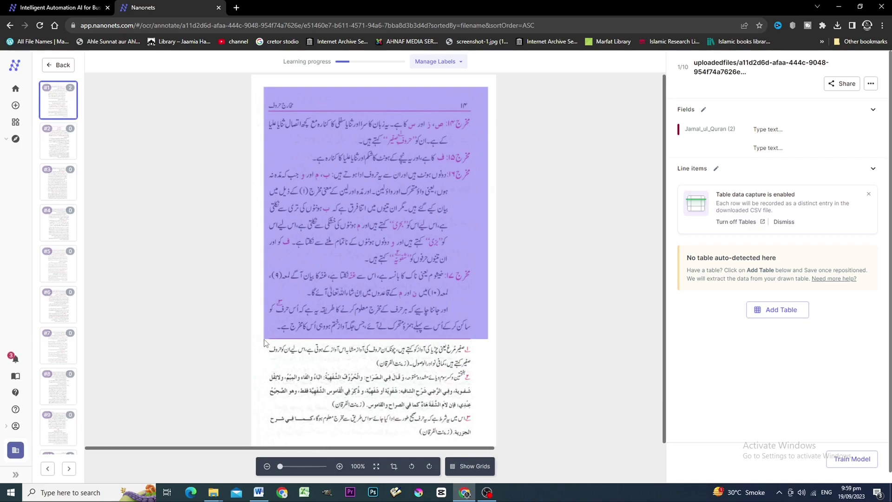
pyautogui.moveTo(264, 340)
pyautogui.mouseDown()
pyautogui.moveTo(277, 425)
pyautogui.moveTo(255, 445)
pyautogui.mouseUp()
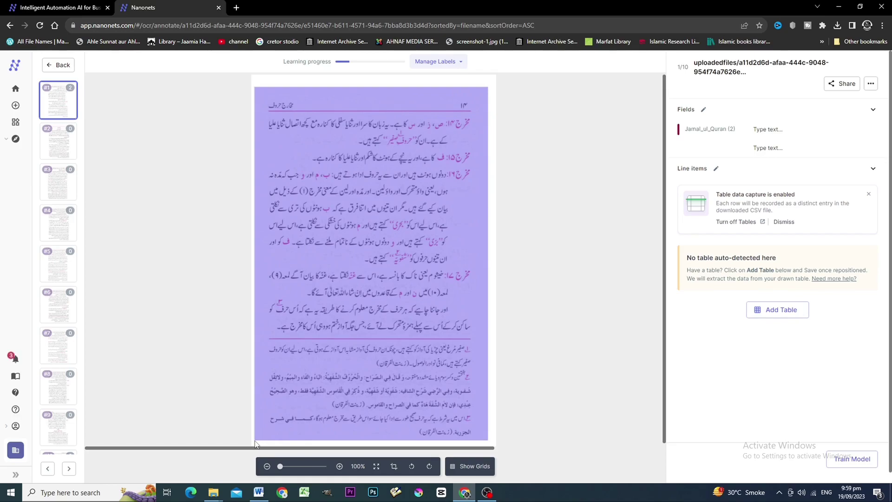
pyautogui.moveTo(256, 443); pyautogui.dragTo(256, 442)
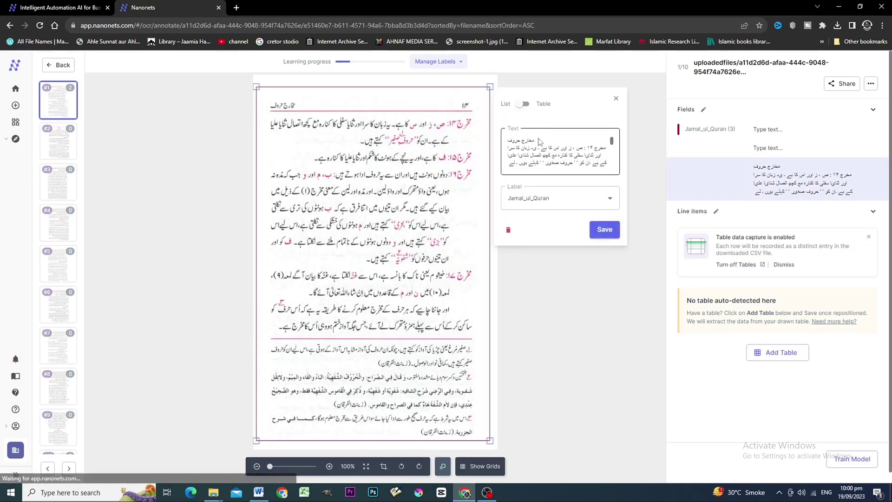
pyautogui.scroll(-10, 537, 157)
pyautogui.scroll(10, 537, 157)
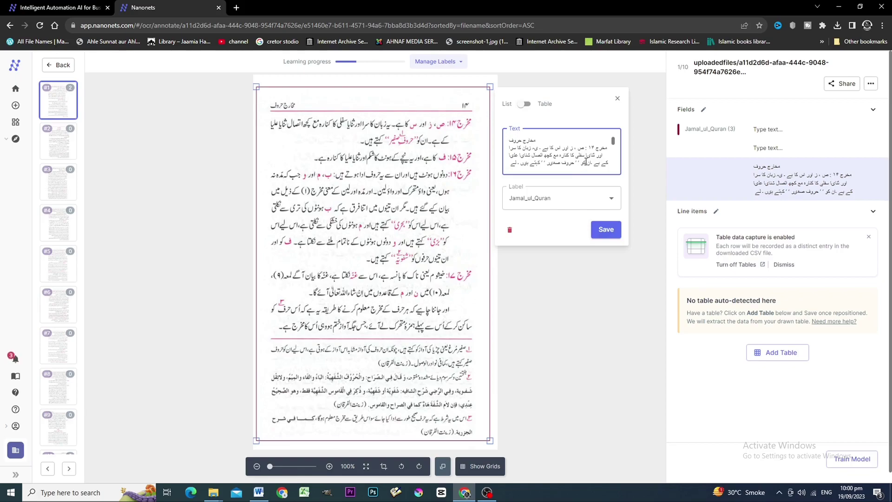
# Copy all of the extracted page text and paste it into the blank Word document.
pyautogui.hotkey('ctrl', 'a')
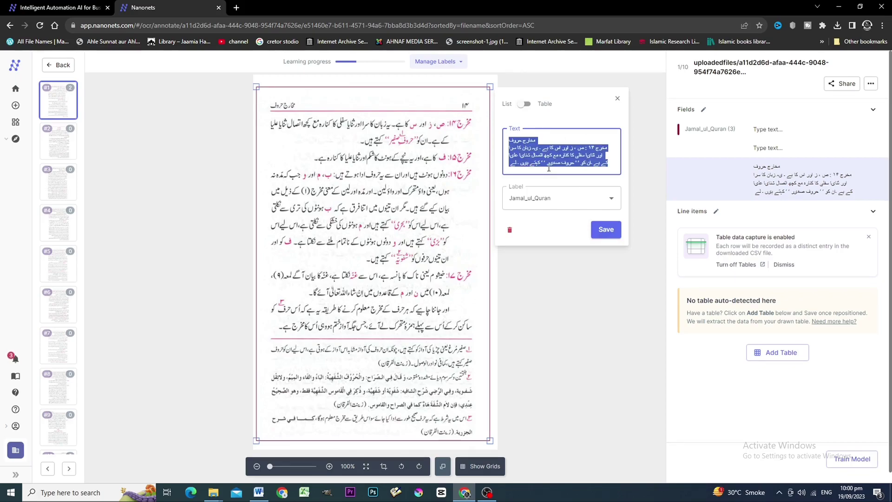
pyautogui.click(259, 492)
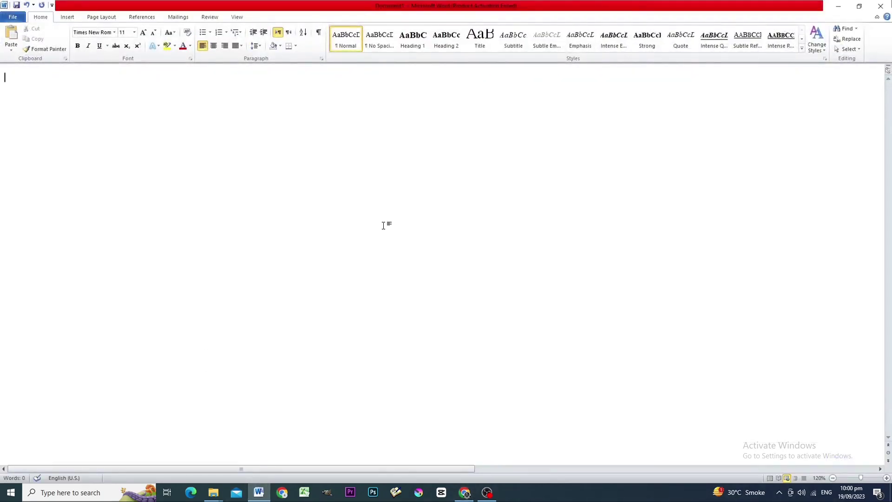
pyautogui.hotkey('ctrl', 'v')
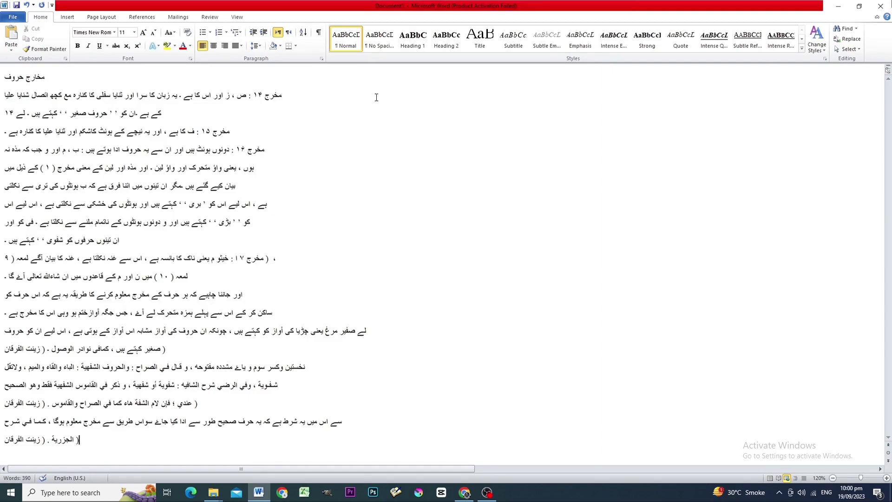
# Right-align all the pasted Urdu text and set its font to Jameel Noori Nastaleeq.
pyautogui.hotkey('ctrl', 'a')
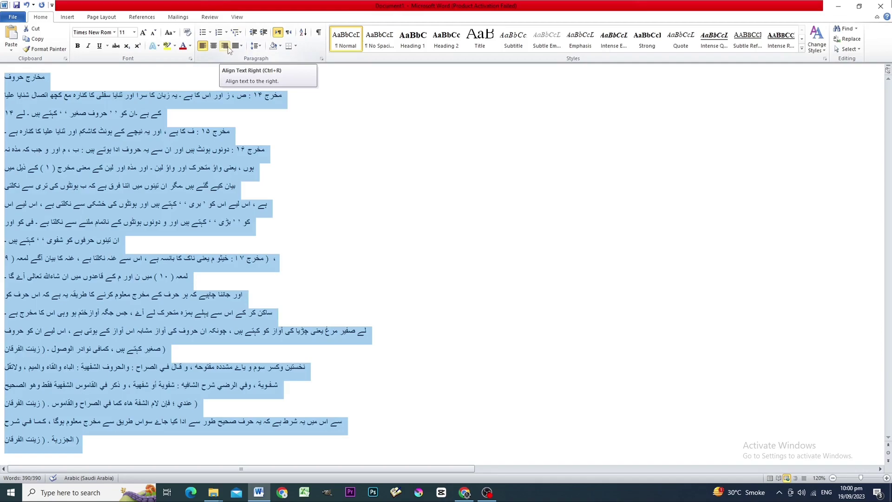
pyautogui.click(227, 48)
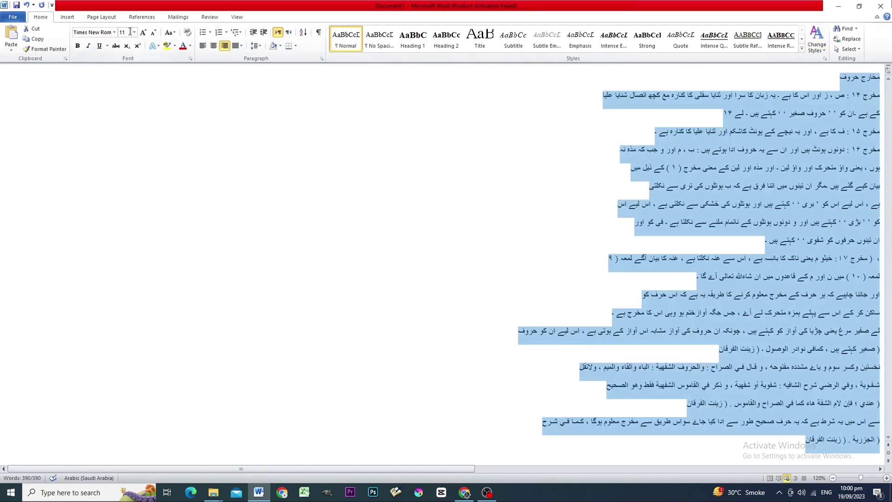
pyautogui.click(113, 33)
pyautogui.moveTo(201, 333); pyautogui.dragTo(201, 46)
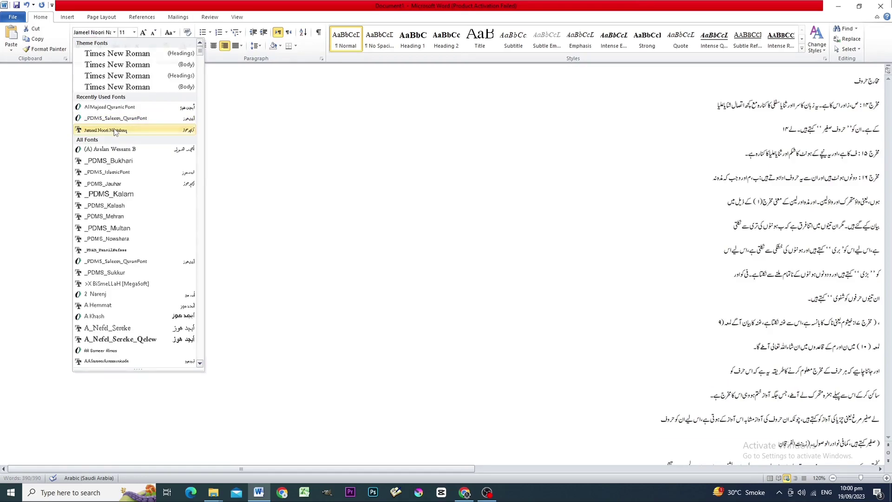
# Enlarge the whole document's text to font size 22.
pyautogui.hotkey('ctrl', 'a')
pyautogui.click(143, 33)
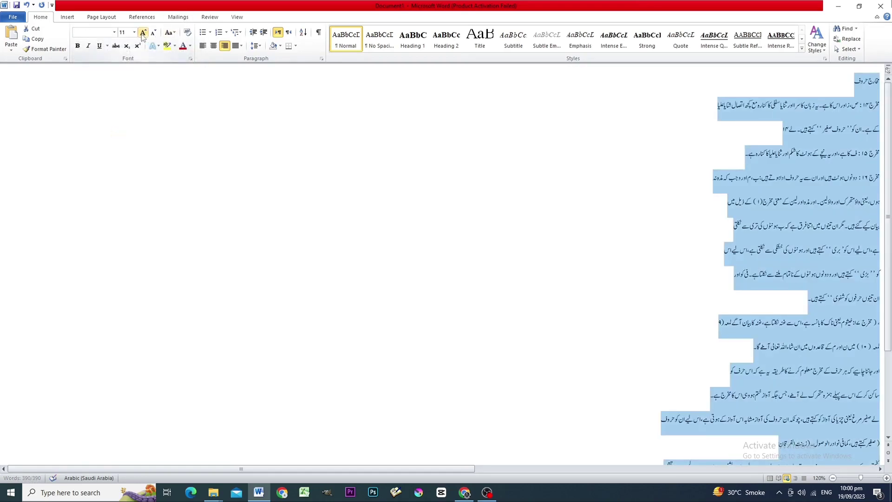
pyautogui.click(143, 33)
pyautogui.click(143, 33)
pyautogui.click(143, 32)
pyautogui.click(143, 32)
pyautogui.click(143, 32)
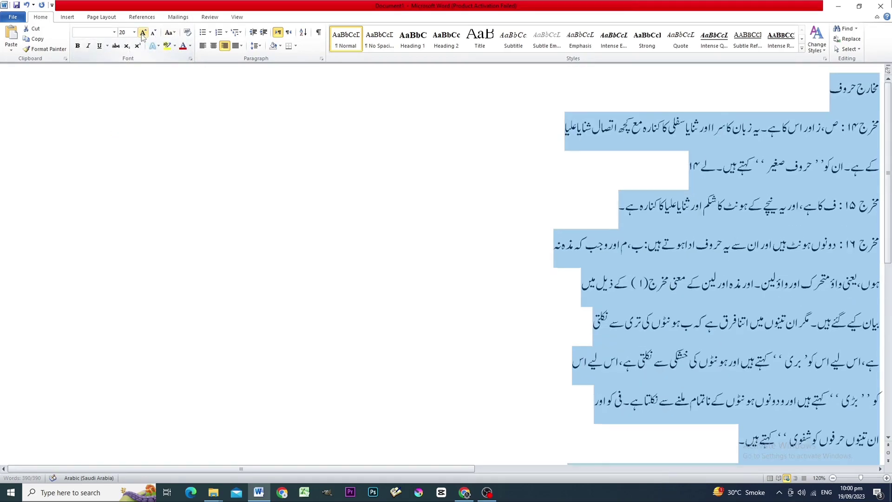
pyautogui.click(443, 320)
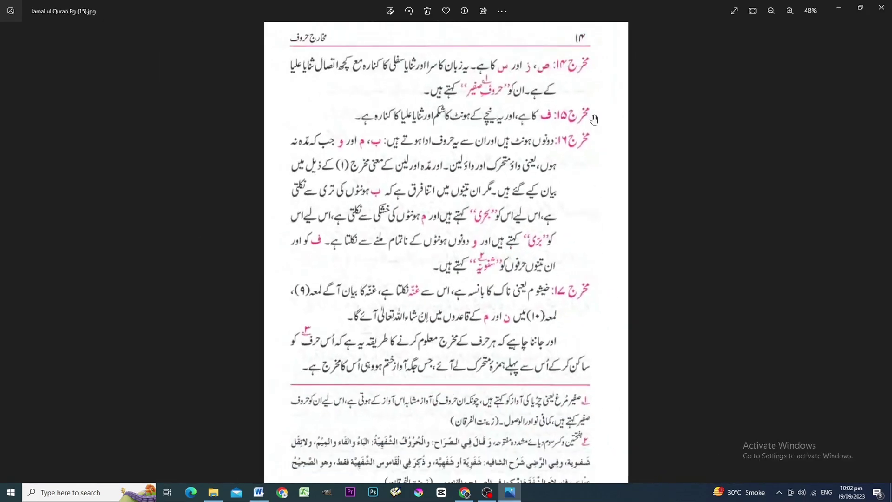
# Compare the Word text with the original page image Jamal ul Quran Pg (15).jpg.
pyautogui.click(881, 7)
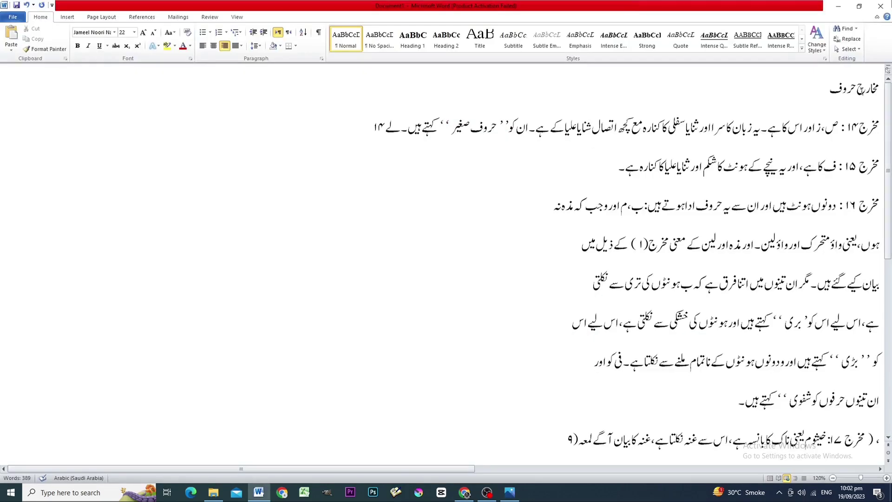
pyautogui.hotkey('alt', 'Tab')
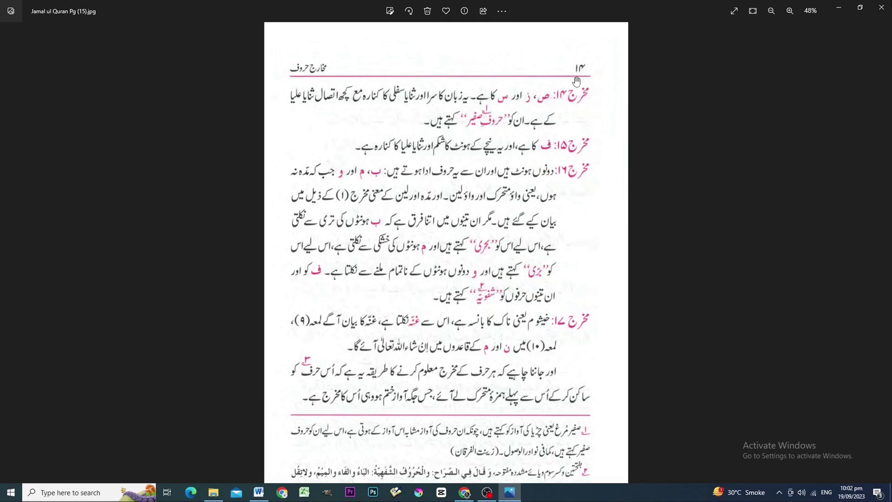
pyautogui.hotkey('alt', 'Tab')
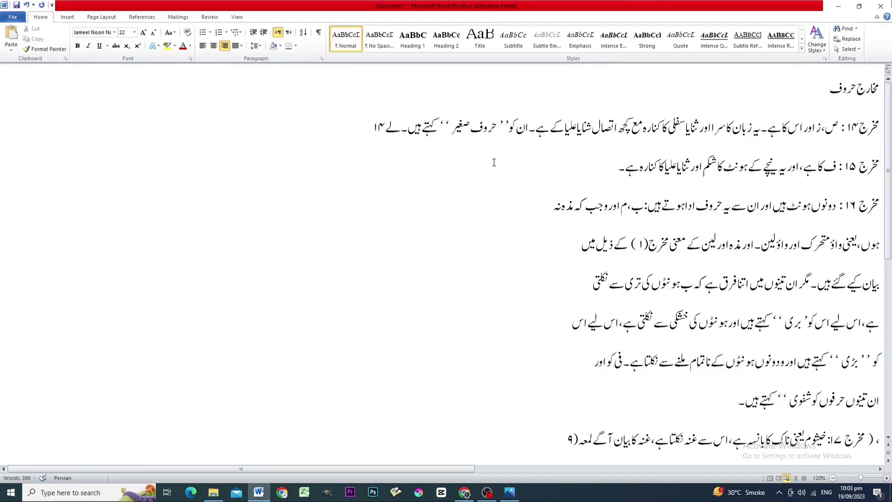
# Delete the stray word لے before the number at the end of the مخرج ۱۴ paragraph.
pyautogui.press('Return')
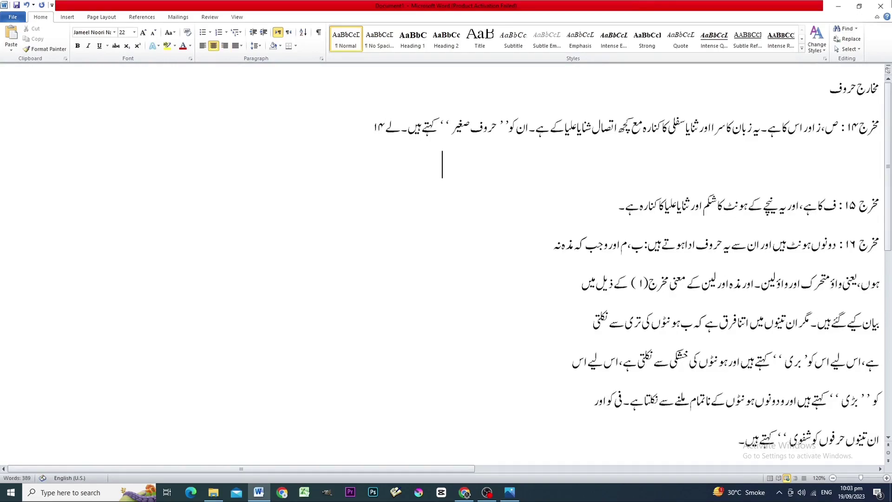
pyautogui.press('BackSpace')
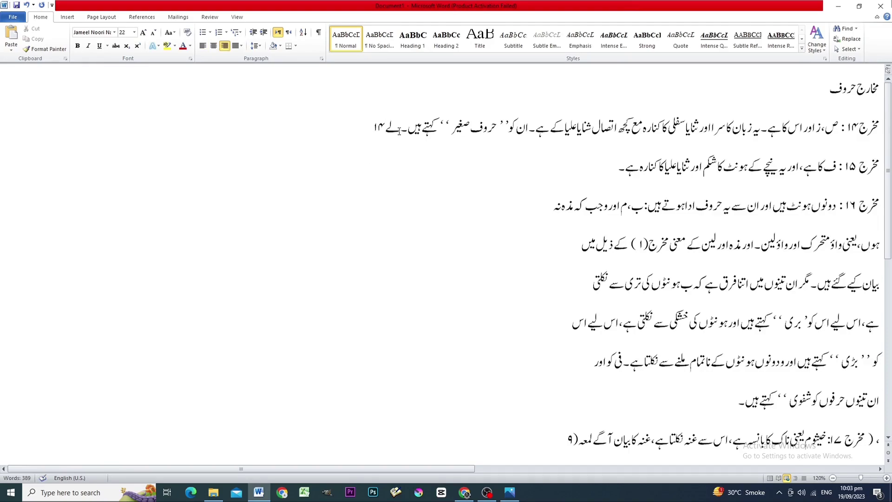
pyautogui.moveTo(400, 131); pyautogui.dragTo(368, 127)
pyautogui.press('BackSpace')
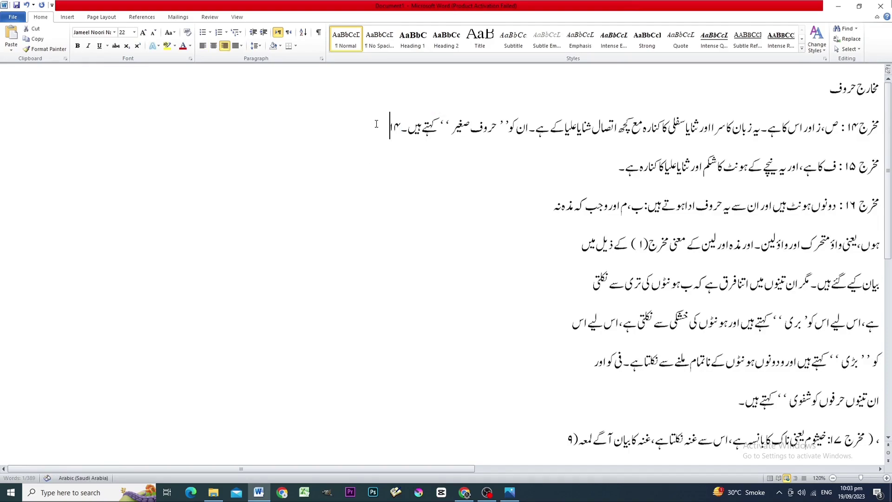
# Add a blank line after the مخرج ۱۴ paragraph and move its trailing number ۱۴ onto a new line below the heading مخارج حروف.
pyautogui.press('Return')
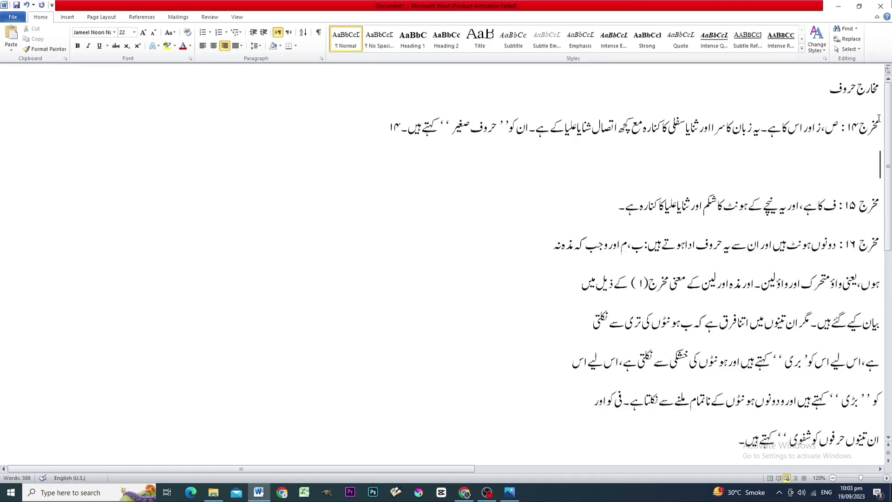
pyautogui.click(826, 95)
pyautogui.press('Return')
pyautogui.moveTo(403, 168); pyautogui.dragTo(383, 170)
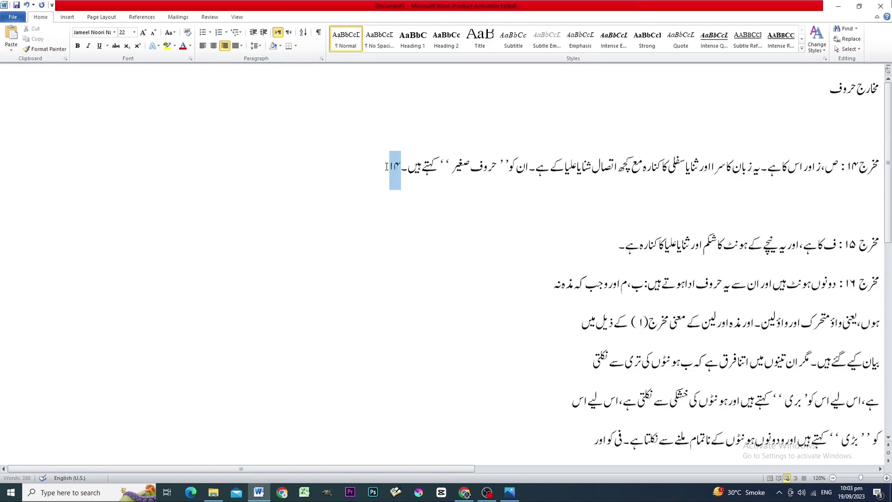
pyautogui.hotkey('ctrl', 'x')
pyautogui.click(877, 122)
pyautogui.hotkey('ctrl', 'v')
# Check the page image and correct the misspelt word before علیا in the مخرج ۱۴ paragraph to ثنایا.
pyautogui.hotkey('alt', 'Tab')
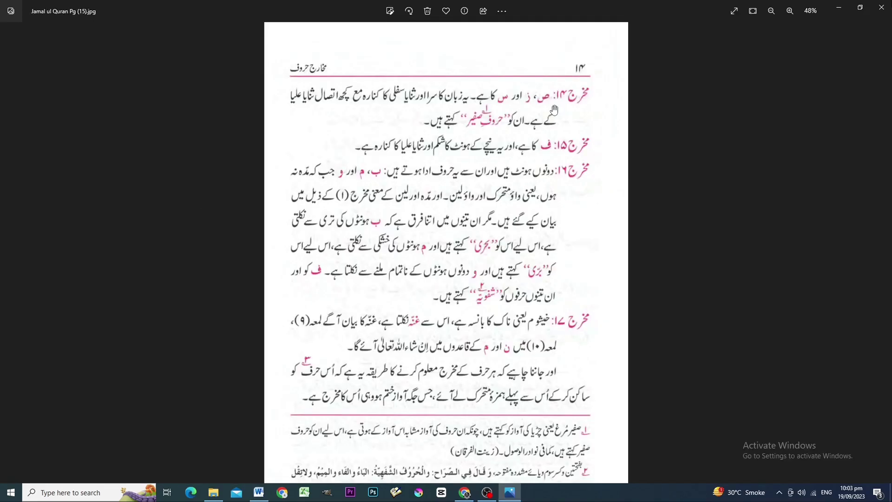
pyautogui.hotkey('alt', 'Tab')
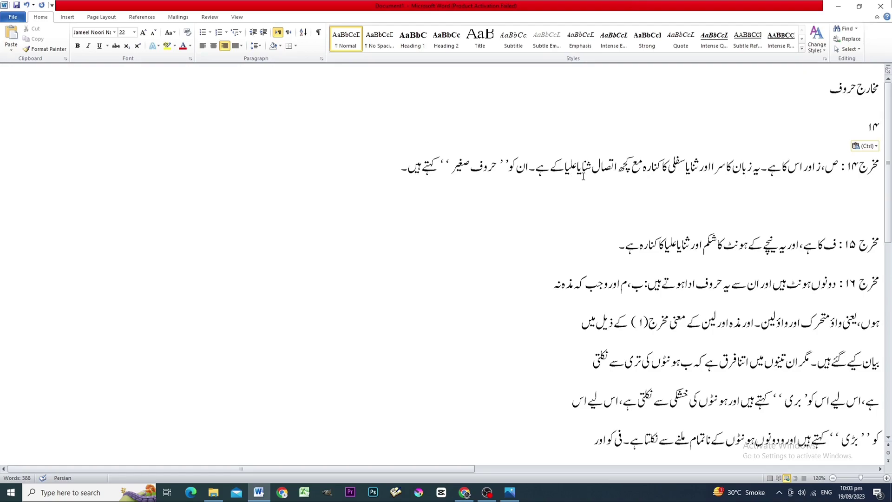
pyautogui.moveTo(588, 168); pyautogui.dragTo(593, 168)
pyautogui.write('C')
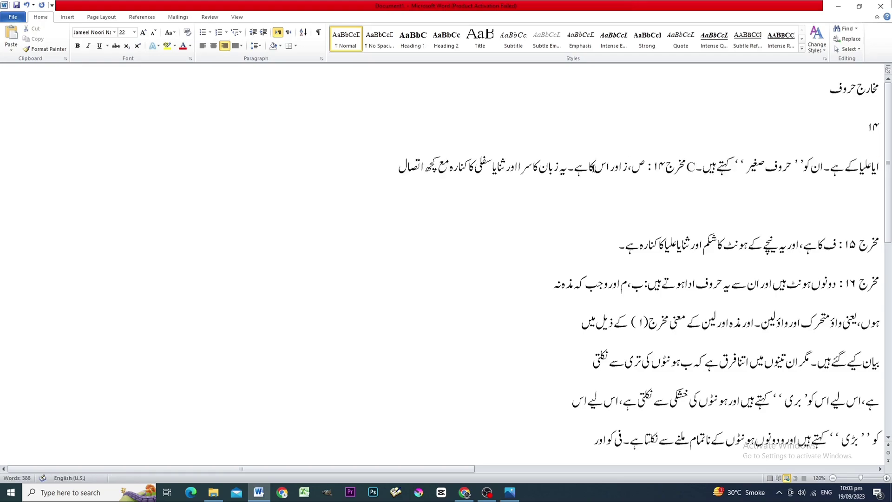
pyautogui.hotkey('ctrl', 'z')
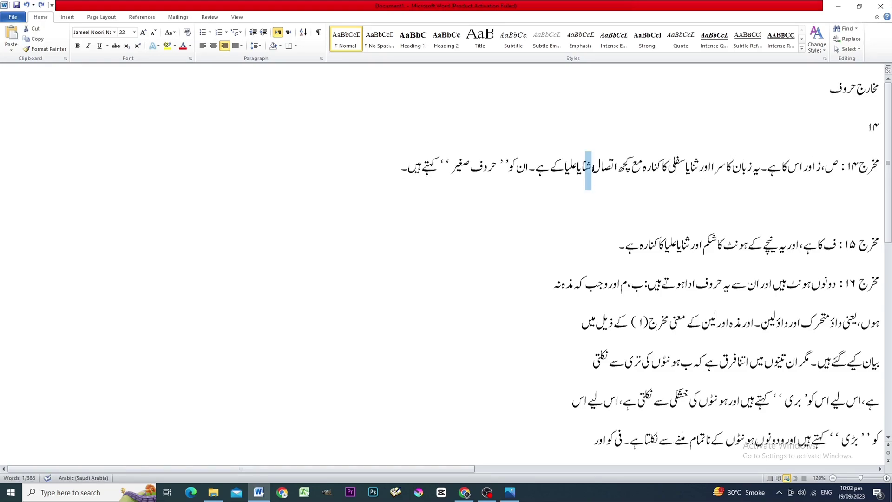
pyautogui.press('super+space')
pyautogui.press('super+space')
pyautogui.write('ث')
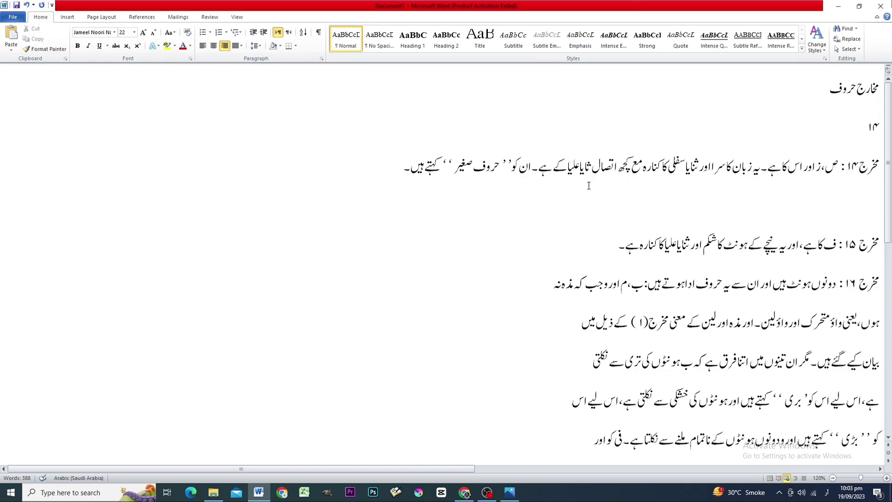
pyautogui.write('ن')
pyautogui.hotkey('shift', 'Right')
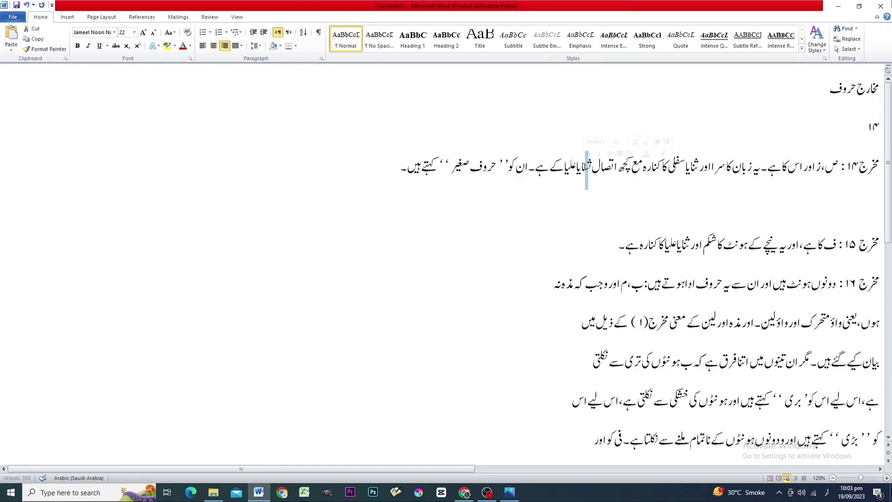
pyautogui.press('End')
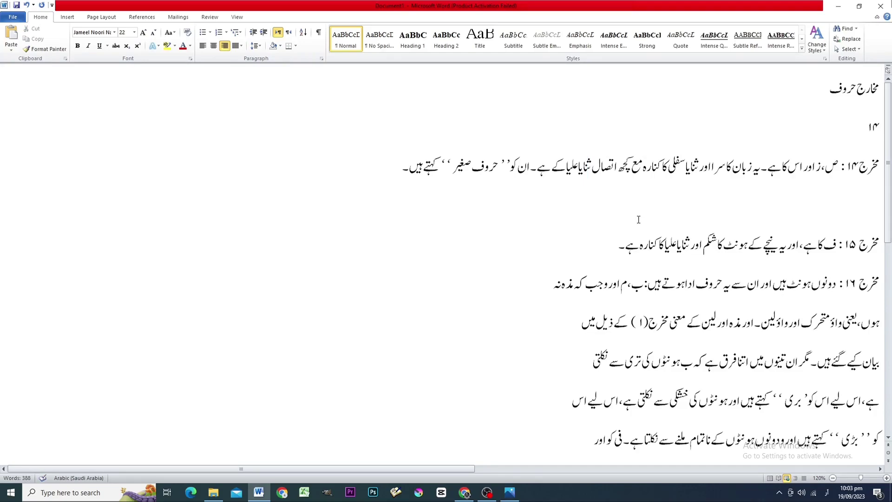
# Check the page image and correct the word after حروف in the مخرج ۱۴ paragraph to صفیر.
pyautogui.hotkey('alt', 'Tab')
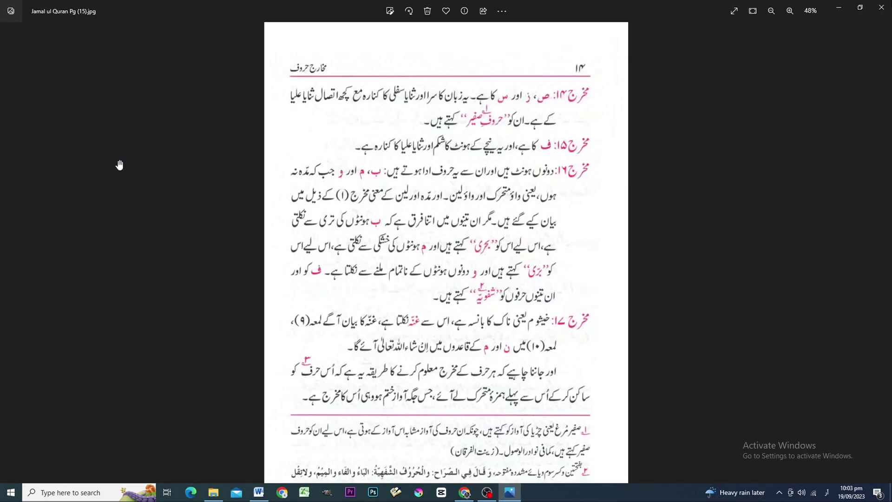
pyautogui.hotkey('alt', 'Tab')
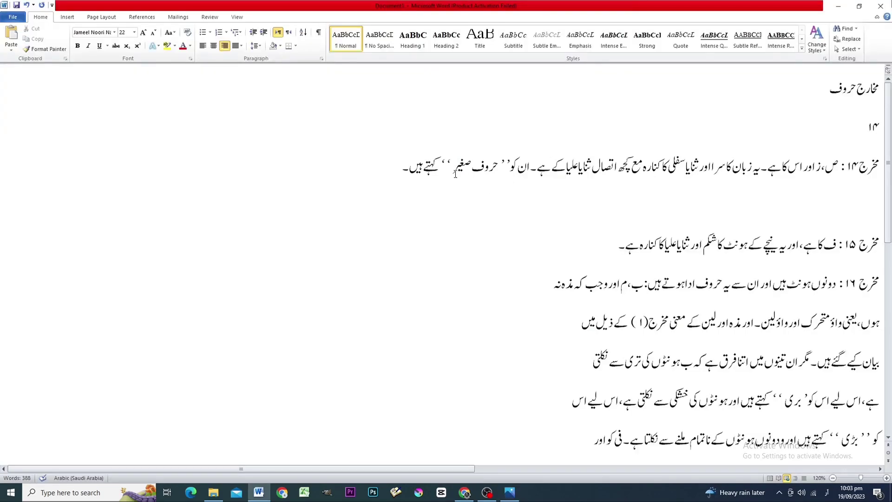
pyautogui.moveTo(463, 165); pyautogui.dragTo(459, 166)
pyautogui.click(463, 165)
pyautogui.press('Delete')
pyautogui.press('BackSpace')
pyautogui.write('فی')
# Compare the paragraphs from مخرج ۱۵ onward with the page image Jamal ul Quran Pg (15).jpg.
pyautogui.hotkey('alt', 'Tab')
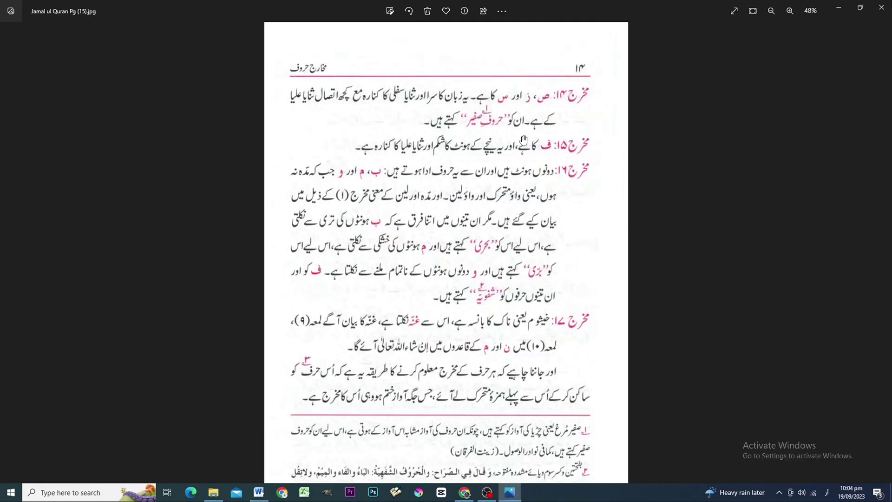
pyautogui.hotkey('alt', 'Tab')
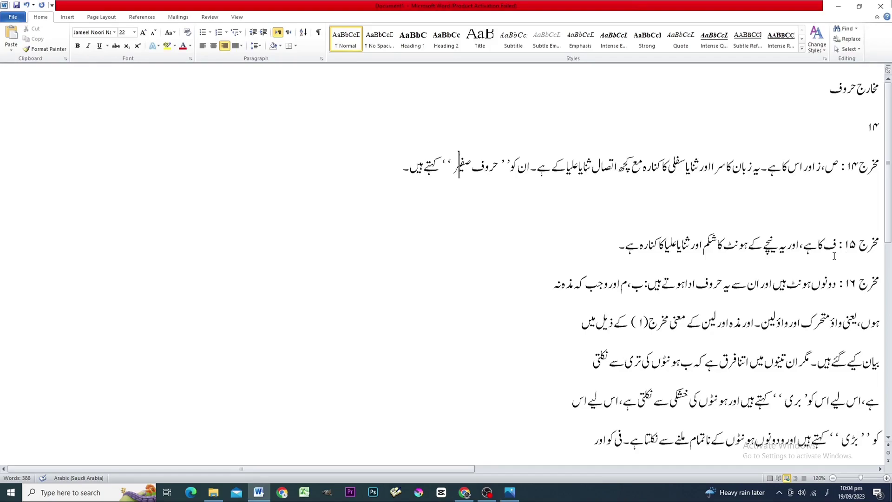
pyautogui.hotkey('alt', 'Tab')
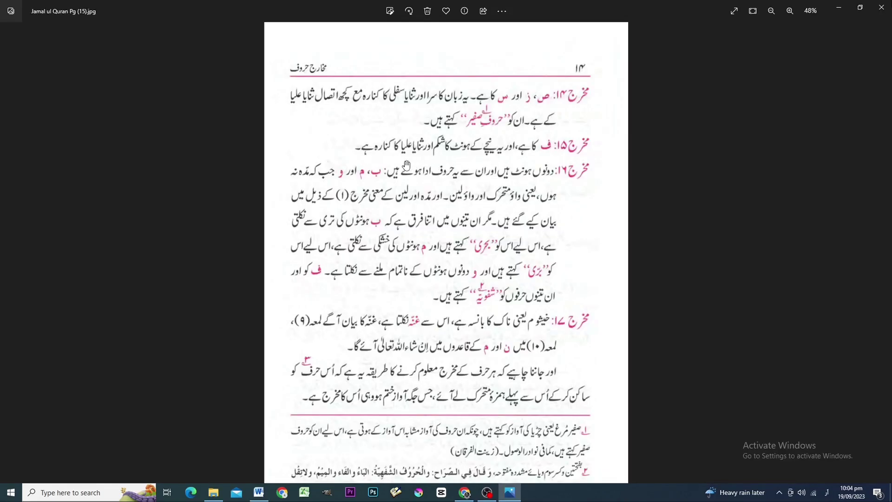
pyautogui.hotkey('alt', 'Tab')
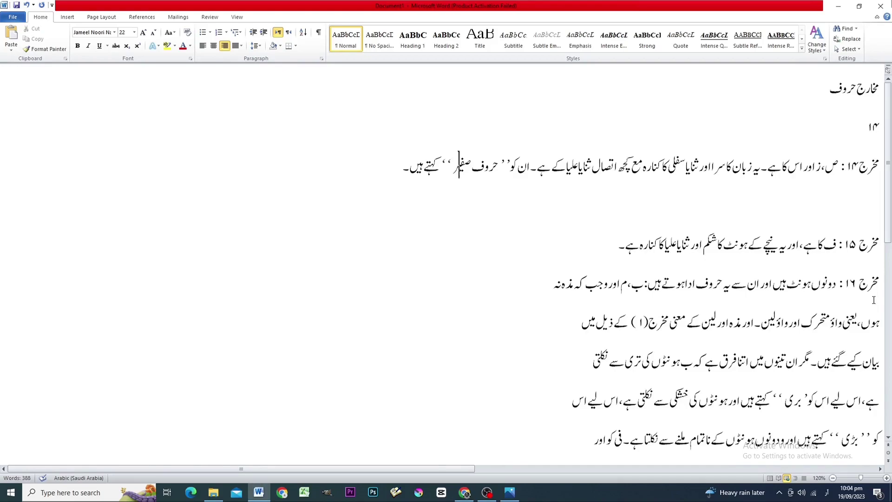
pyautogui.scroll(-3, 859, 290)
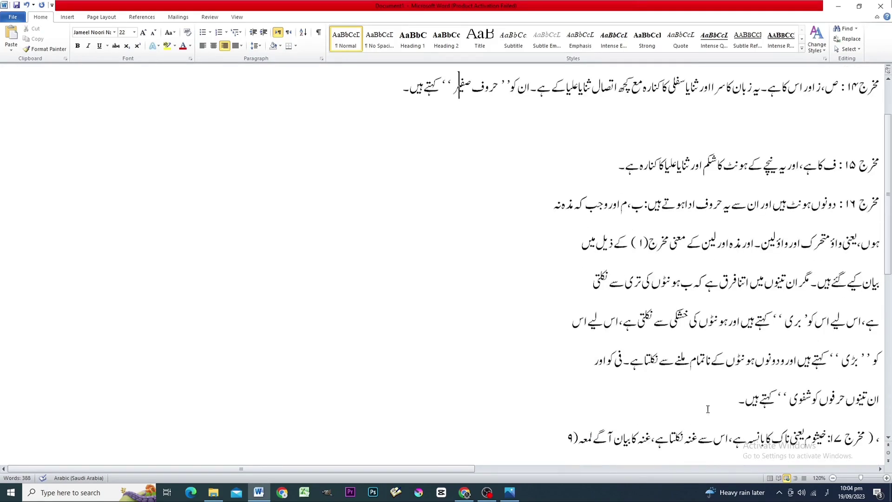
pyautogui.scroll(-14, 708, 409)
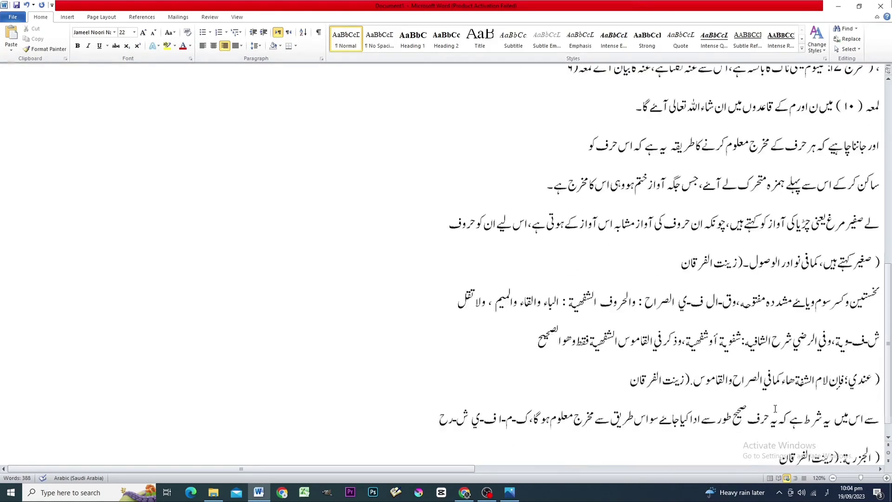
# Check the page image and insert a blank line between the end of the main text and the footnotes.
pyautogui.hotkey('alt', 'Tab')
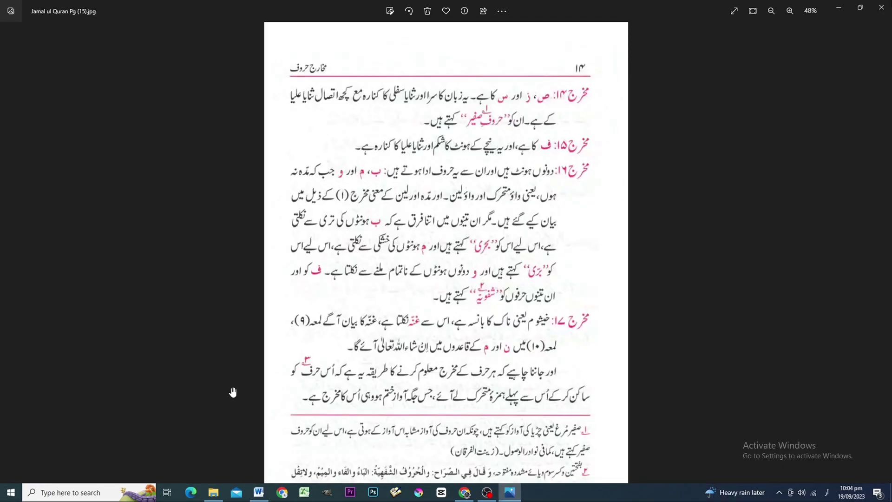
pyautogui.hotkey('alt', 'Tab')
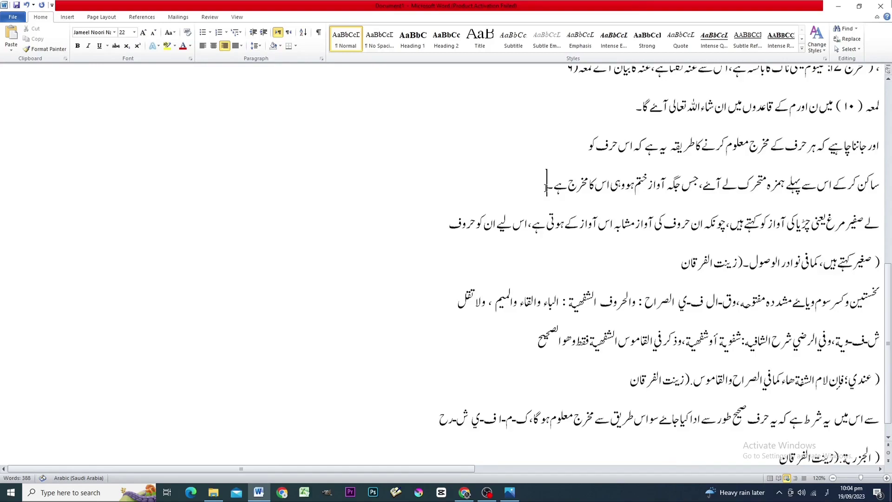
pyautogui.press('Return')
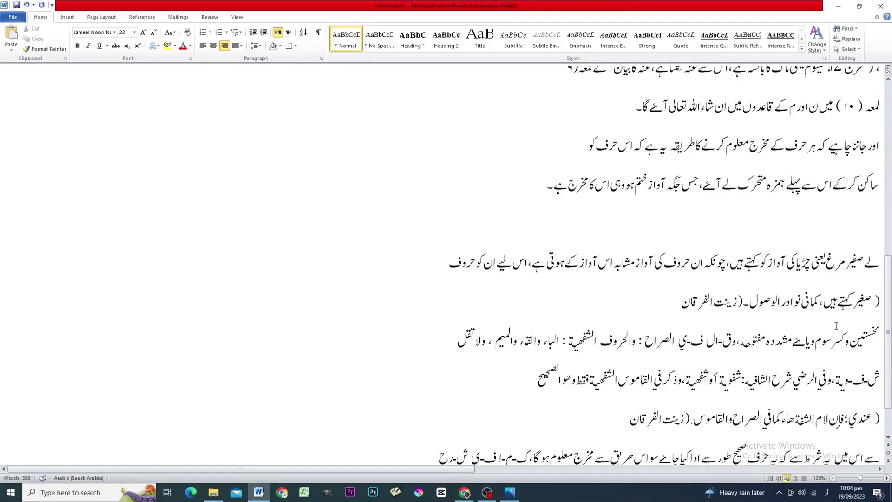
pyautogui.scroll(-2, 880, 196)
pyautogui.moveTo(880, 196); pyautogui.dragTo(755, 435)
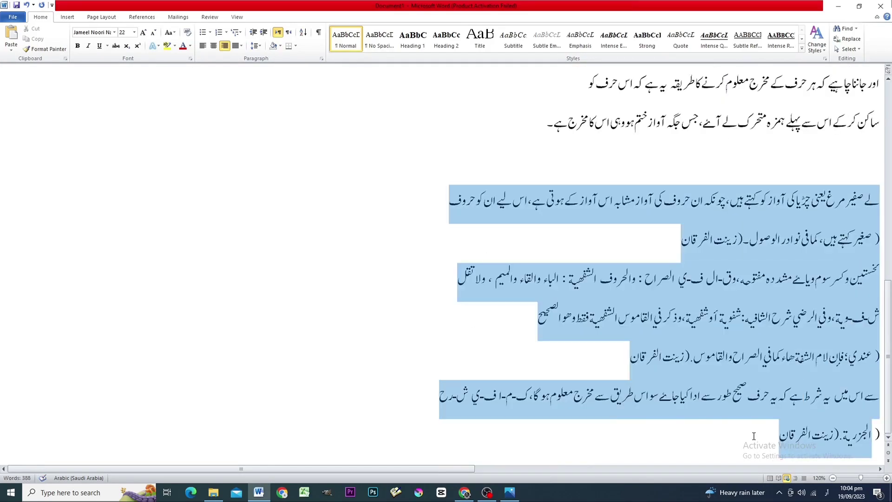
pyautogui.scroll(10, 873, 278)
pyautogui.scroll(3, 873, 277)
pyautogui.scroll(-12, 845, 345)
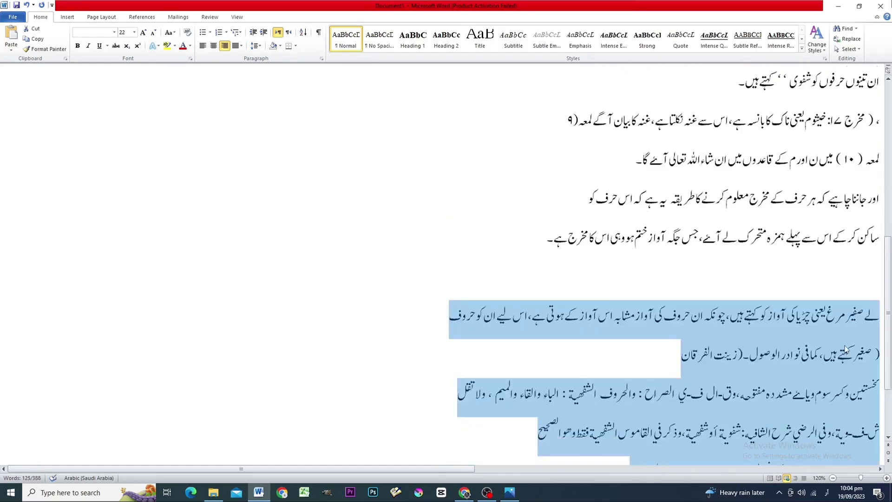
pyautogui.click(845, 338)
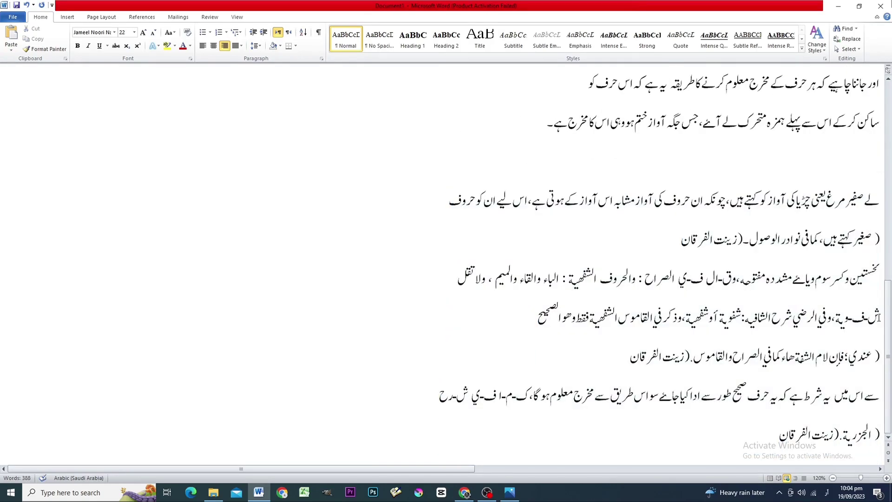
# Set the footnote's Arabic line ending in وهو الصحيح to the Al Majeed Quranic Font.
pyautogui.moveTo(880, 317); pyautogui.dragTo(526, 319)
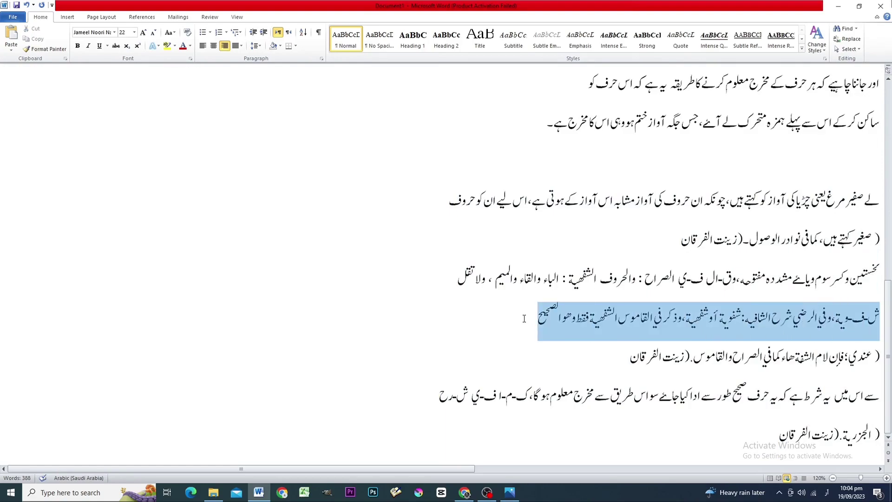
pyautogui.click(114, 32)
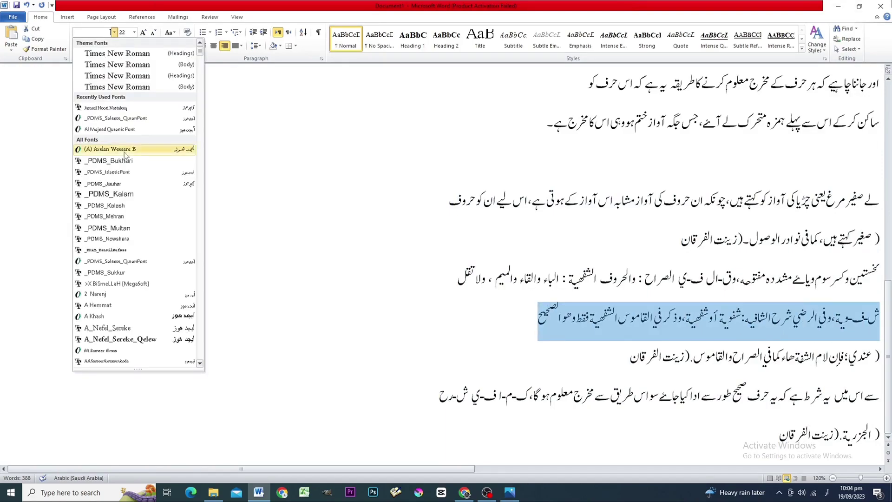
pyautogui.click(125, 130)
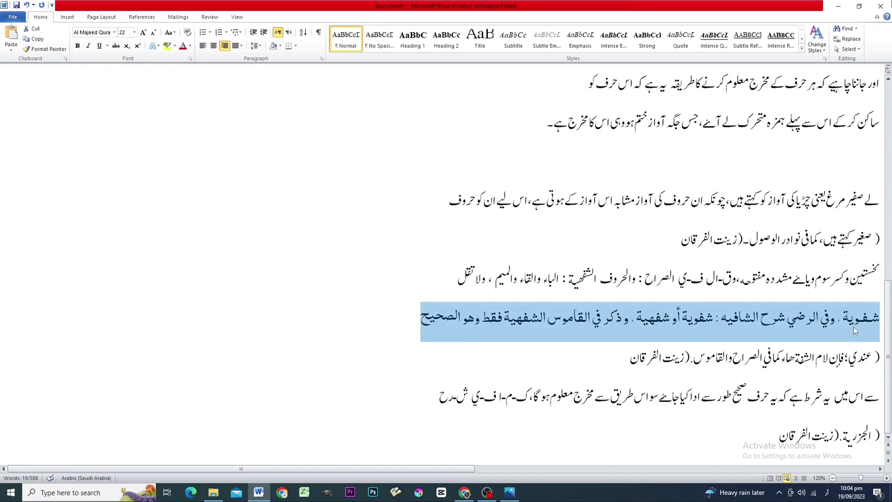
# Compare the footnote lines containing Arabic with the footnotes in the original page image.
pyautogui.hotkey('alt', 'Tab')
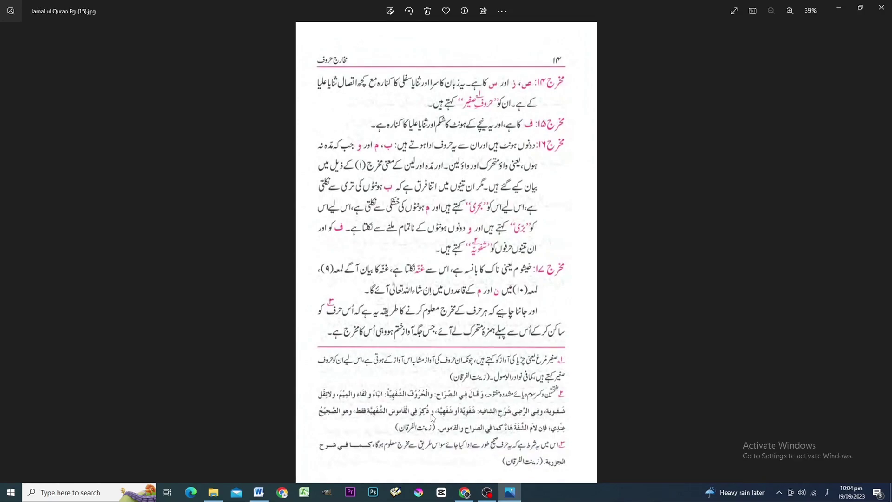
pyautogui.hotkey('alt', 'Tab')
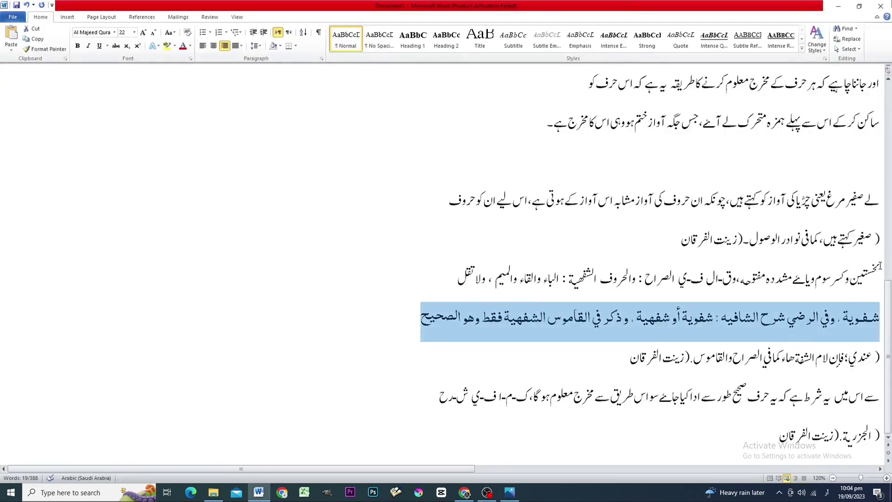
pyautogui.hotkey('alt', 'Tab')
pyautogui.hotkey('alt', 'Tab')
pyautogui.moveTo(879, 270); pyautogui.dragTo(448, 273)
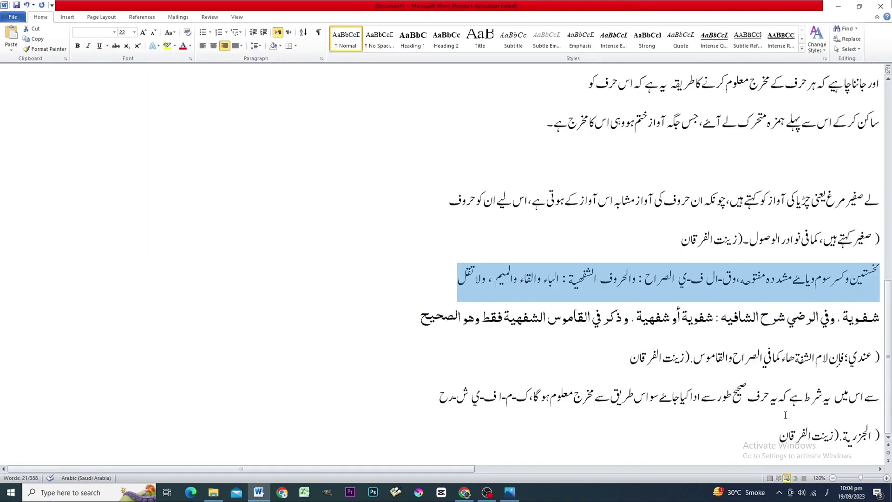
pyautogui.scroll(10, 786, 415)
# Return to the page image Jamal ul Quran Pg (15).jpg and close it.
pyautogui.hotkey('alt', 'Tab')
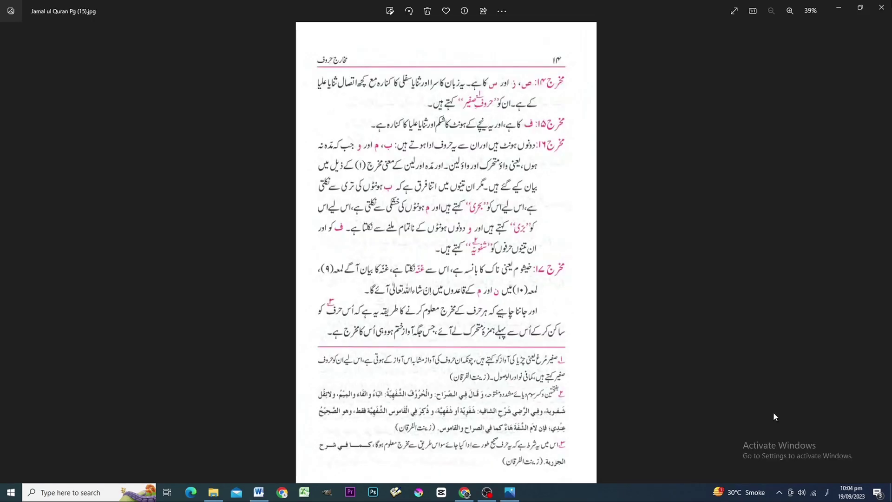
pyautogui.click(832, 7)
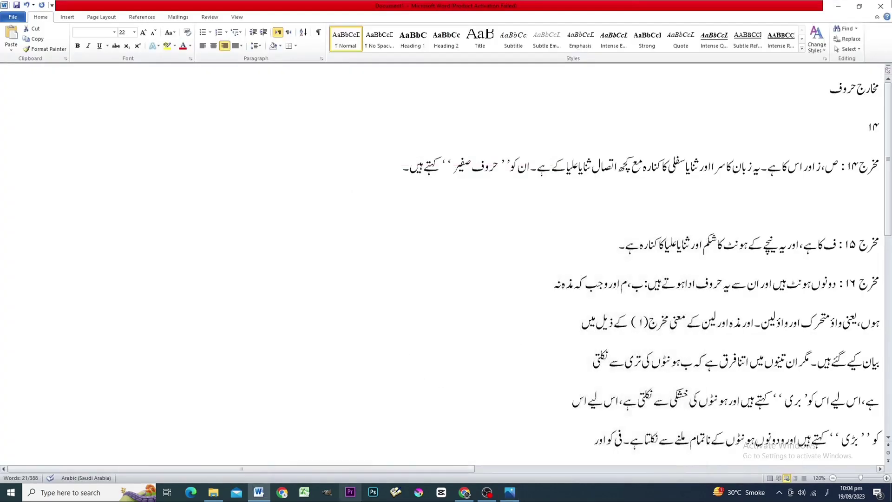
pyautogui.click(486, 492)
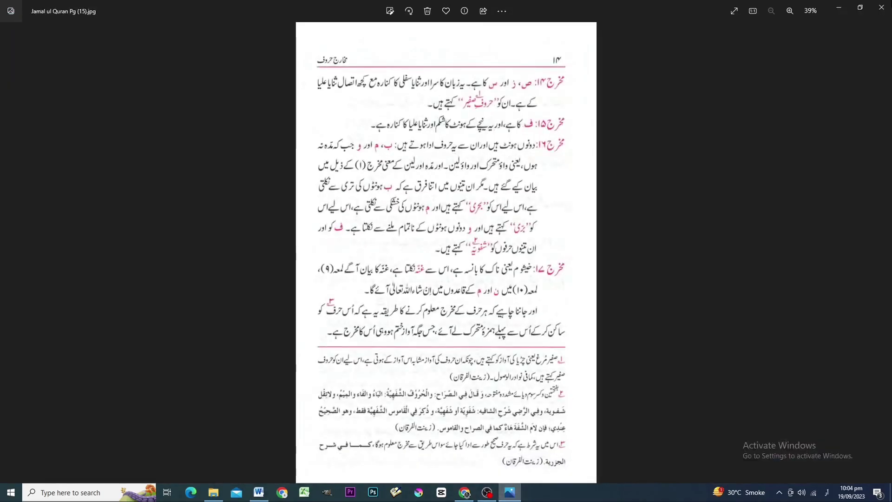
pyautogui.click(881, 6)
# Switch to Nanonets, capture the whole second page under the Jamal_ul_Quran label, and copy all of its extracted text.
pyautogui.click(465, 493)
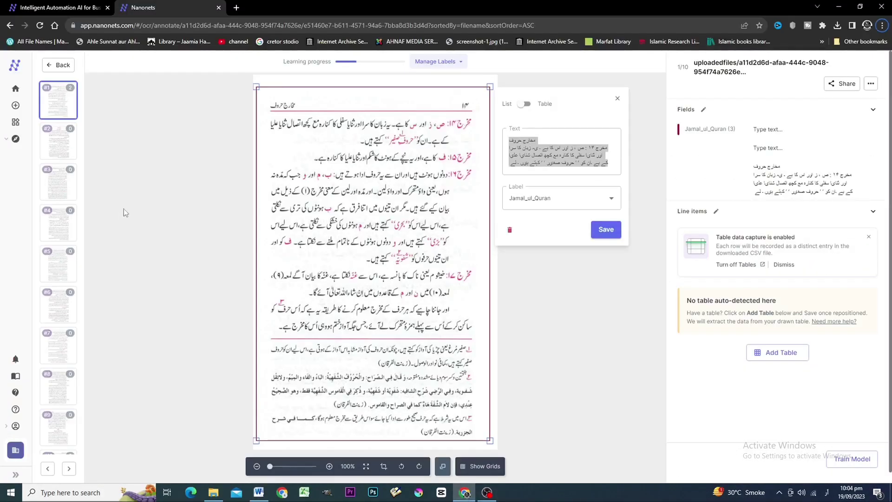
pyautogui.click(64, 141)
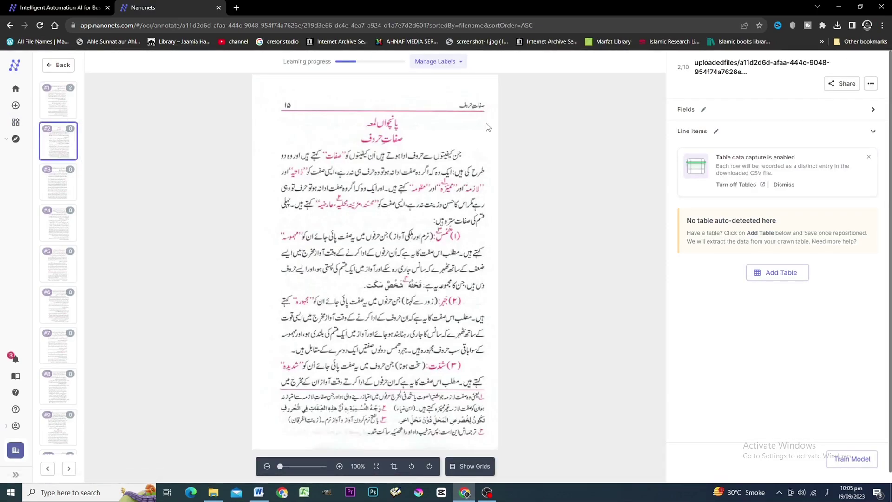
pyautogui.moveTo(488, 86)
pyautogui.mouseDown()
pyautogui.moveTo(486, 293)
pyautogui.moveTo(462, 419)
pyautogui.moveTo(338, 445)
pyautogui.moveTo(261, 443)
pyautogui.mouseUp()
pyautogui.click(544, 146)
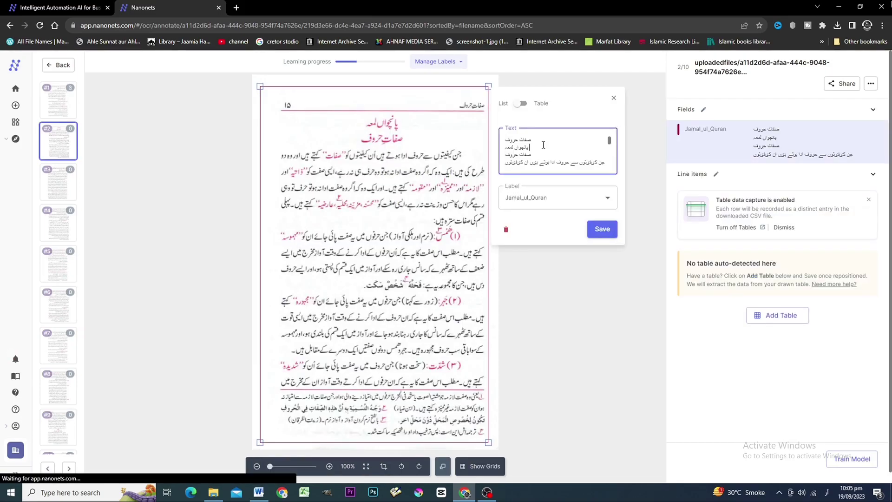
pyautogui.hotkey('ctrl', 'a')
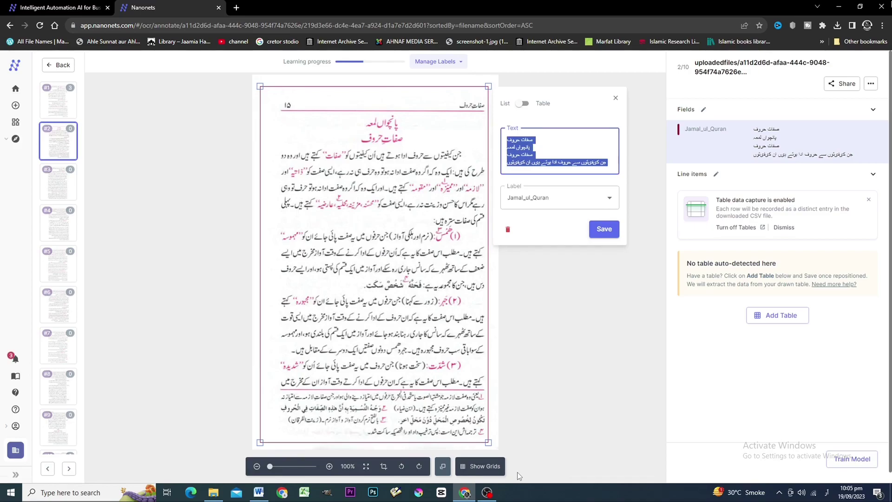
# Switch to the Word document and enter the page number 15 below the last footnote, leaving blank space between them.
pyautogui.hotkey('alt', 'Tab')
pyautogui.scroll(-5, 872, 422)
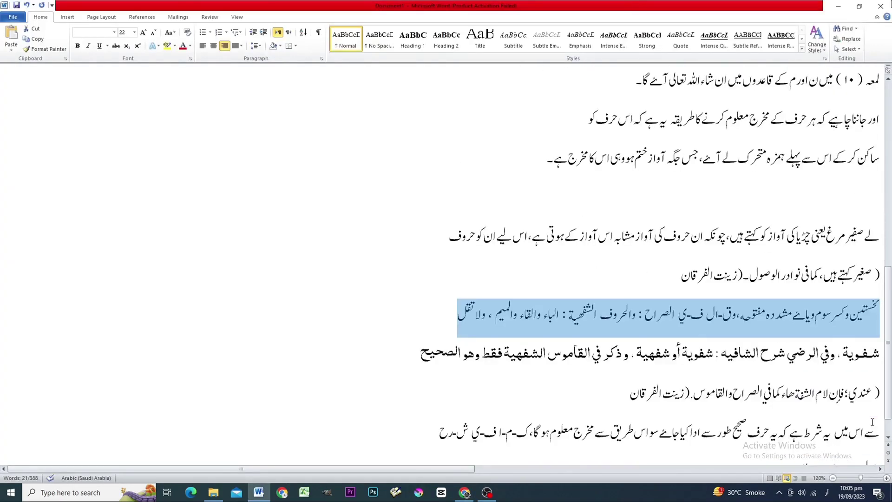
pyautogui.scroll(-1, 873, 422)
pyautogui.click(779, 433)
pyautogui.press('Return')
pyautogui.press('Return')
pyautogui.write('(')
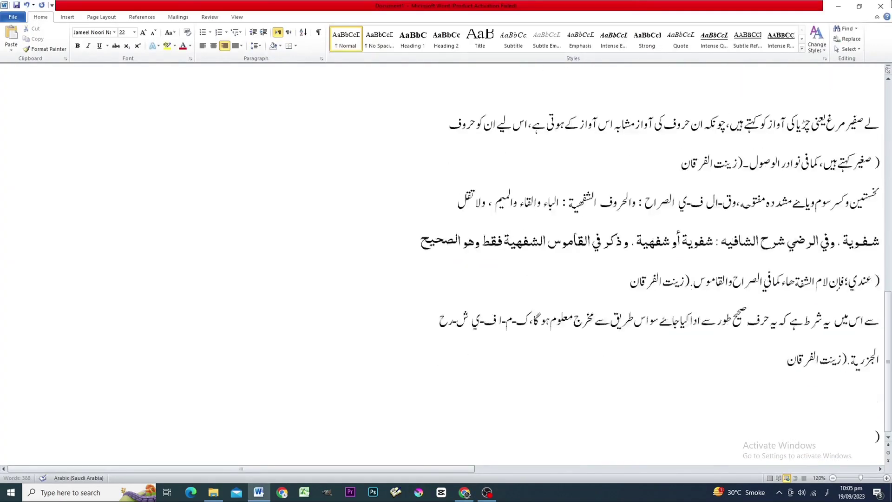
pyautogui.scroll(-1, 872, 436)
pyautogui.press('BackSpace')
pyautogui.click(868, 403)
pyautogui.write('15')
pyautogui.click(888, 436)
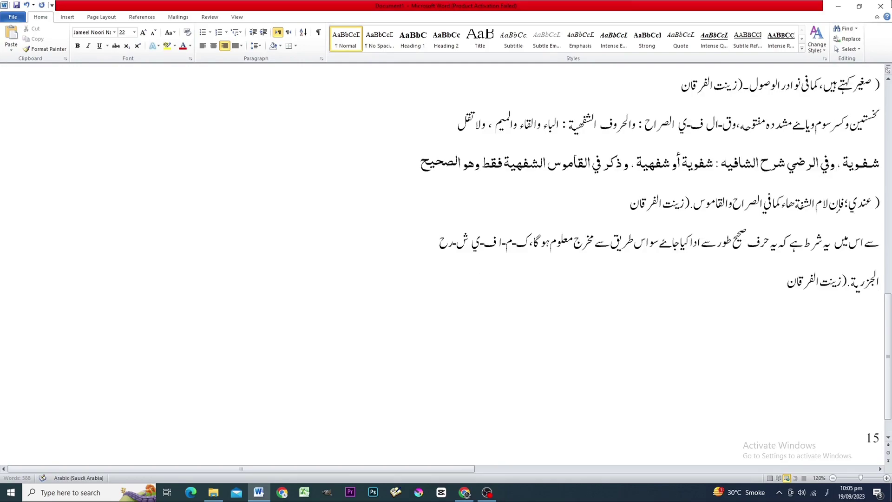
pyautogui.click(888, 436)
# Paste the extracted page text on a new line below page number 15 and look through it.
pyautogui.press('Return')
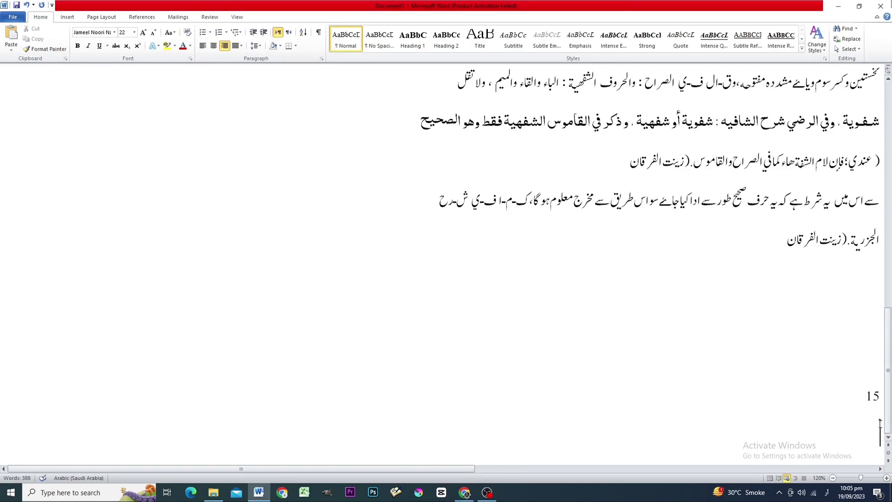
pyautogui.hotkey('ctrl', 'v')
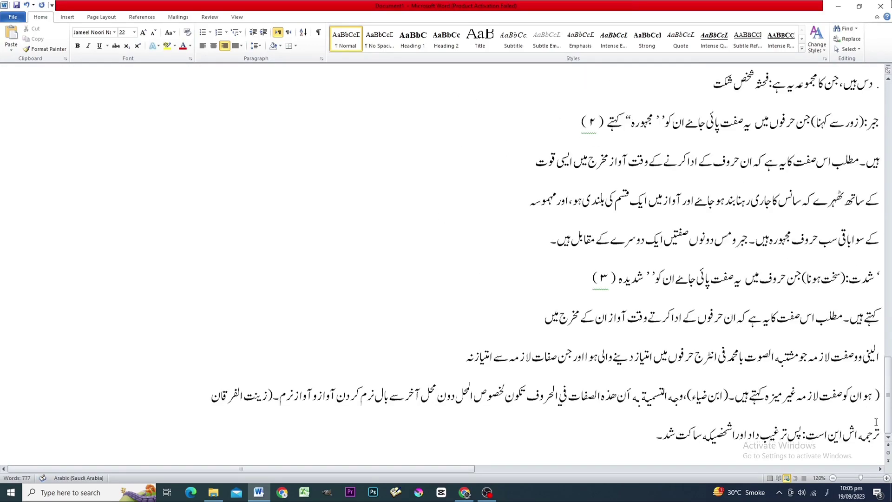
pyautogui.scroll(10, 675, 395)
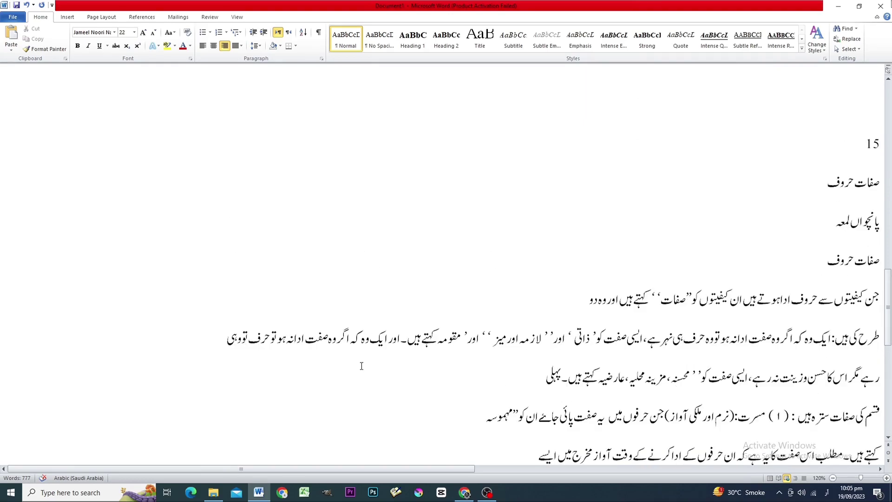
pyautogui.scroll(-3, 577, 346)
pyautogui.scroll(-8, 599, 364)
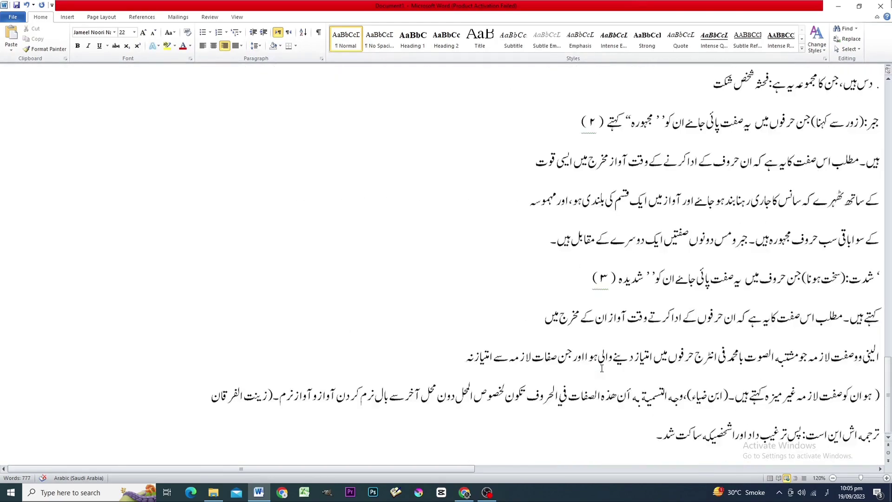
# Switch back to Nanonets and return to the model's list of training files.
pyautogui.click(465, 493)
pyautogui.scroll(1, 52, 375)
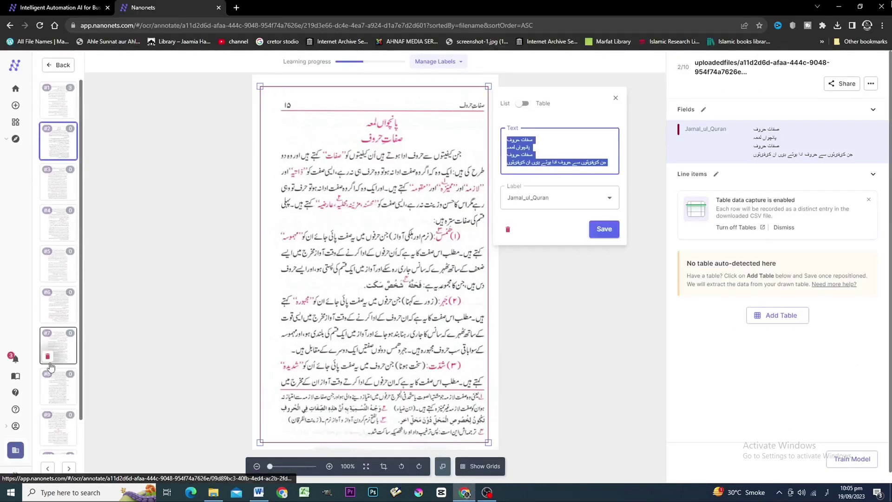
pyautogui.click(57, 68)
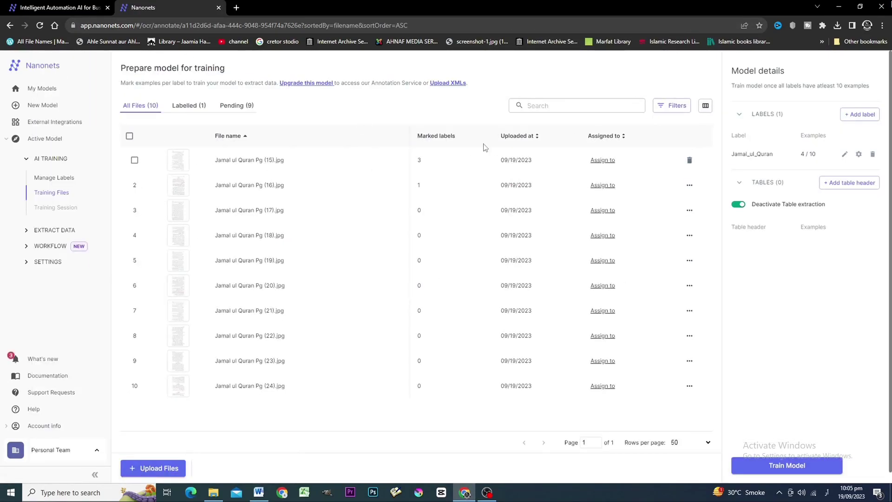
pyautogui.click(42, 106)
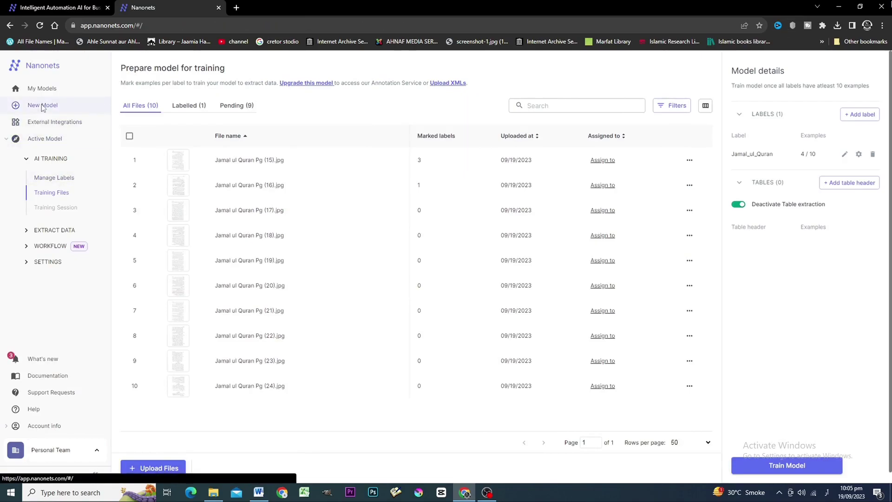
pyautogui.click(205, 270)
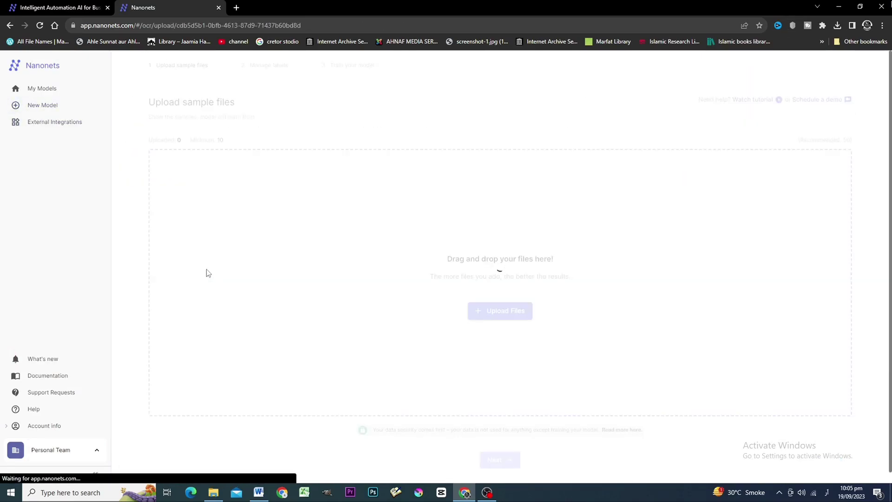
pyautogui.click(10, 26)
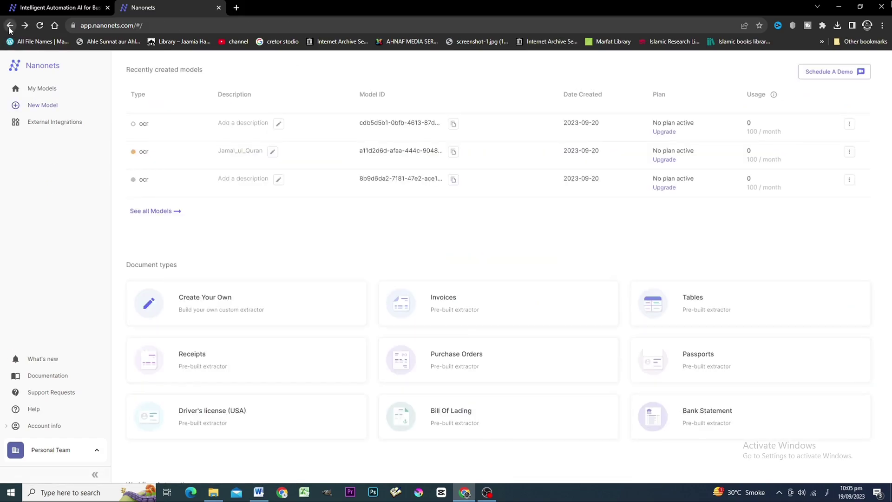
pyautogui.click(9, 26)
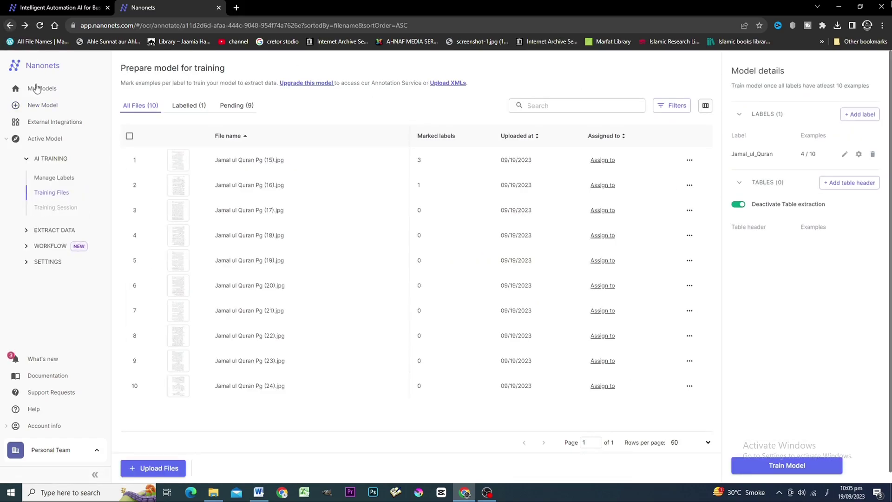
pyautogui.click(40, 109)
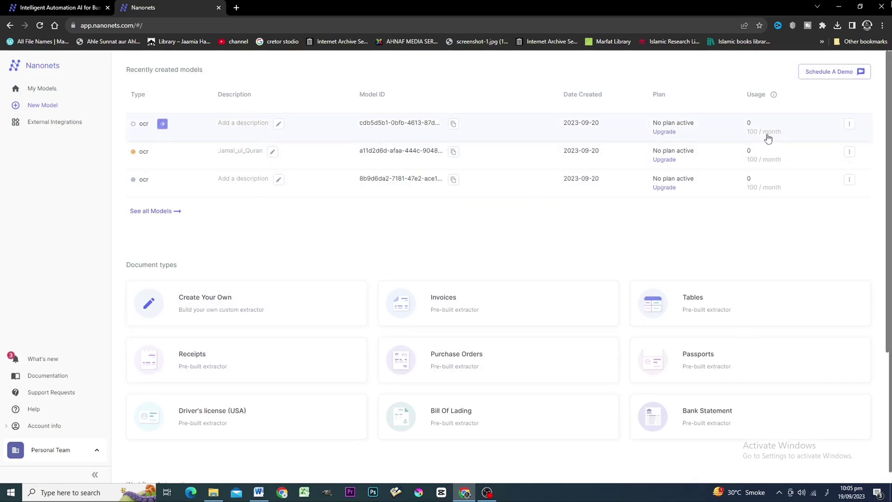
pyautogui.click(210, 306)
pyautogui.click(10, 26)
# Open the Jamal_ul_Quran model and delete all ten of its training files.
pyautogui.click(246, 148)
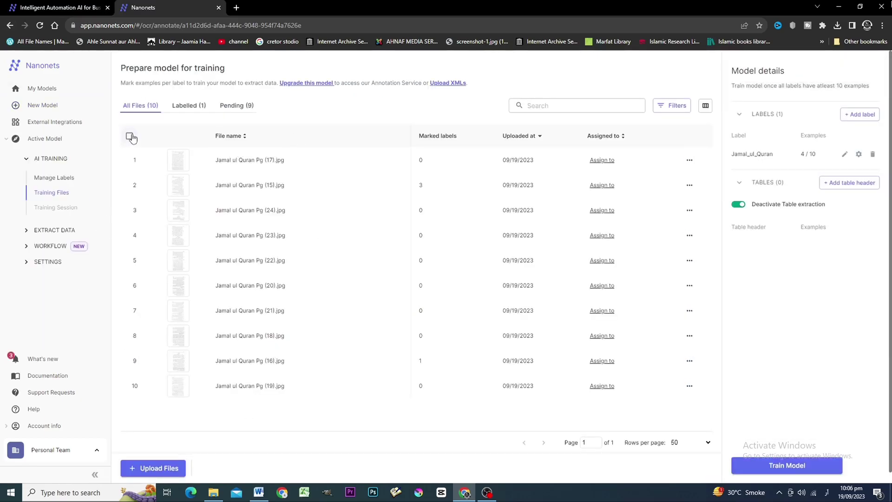
pyautogui.click(254, 161)
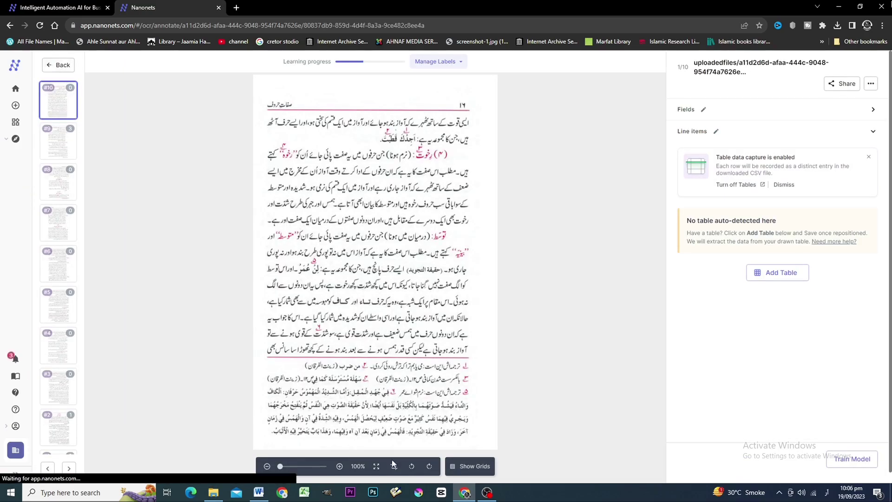
pyautogui.click(62, 67)
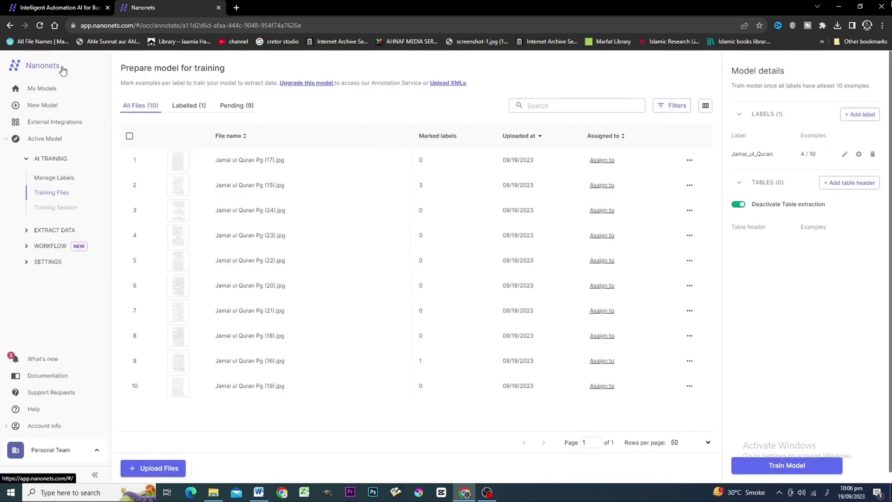
pyautogui.click(130, 137)
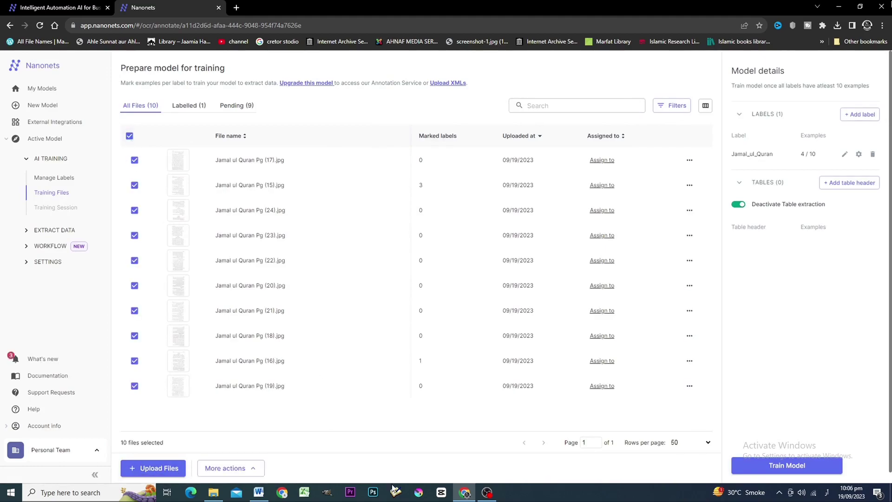
pyautogui.click(250, 466)
pyautogui.click(256, 442)
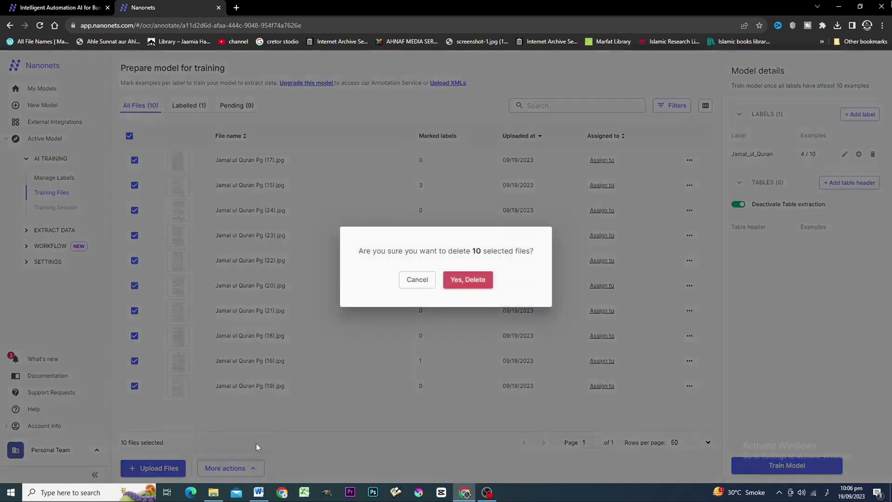
pyautogui.click(481, 281)
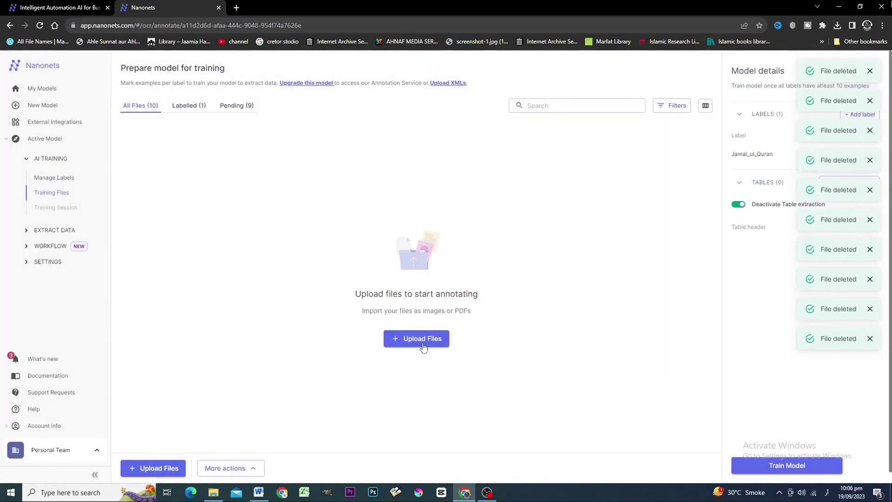
# Upload the page images Jamal ul Quran Pg (29) through Pg (38) as the model's training files.
pyautogui.click(418, 339)
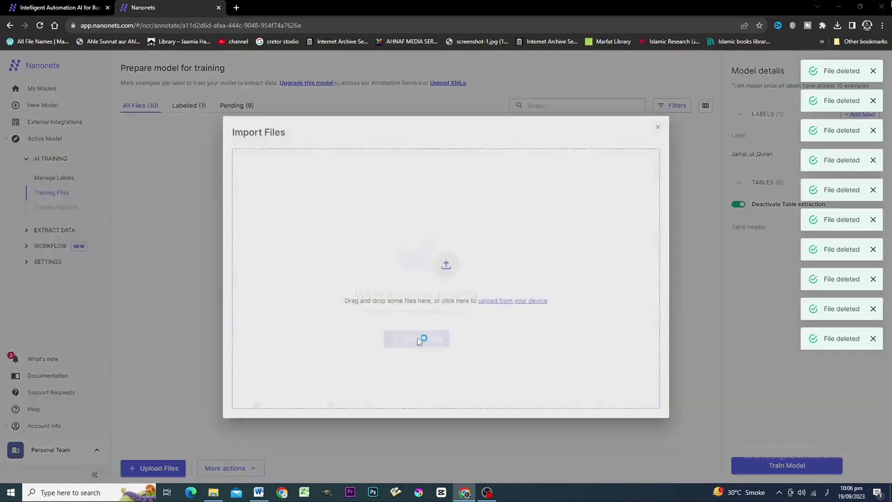
pyautogui.click(417, 340)
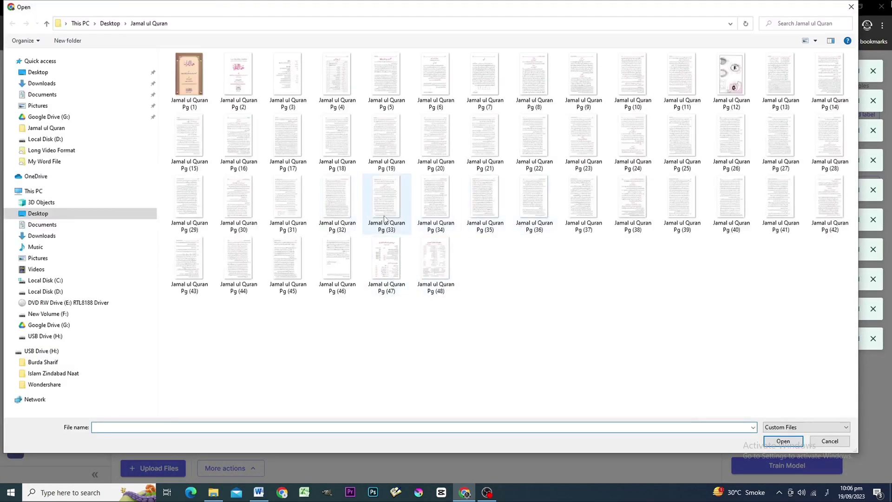
pyautogui.click(189, 210)
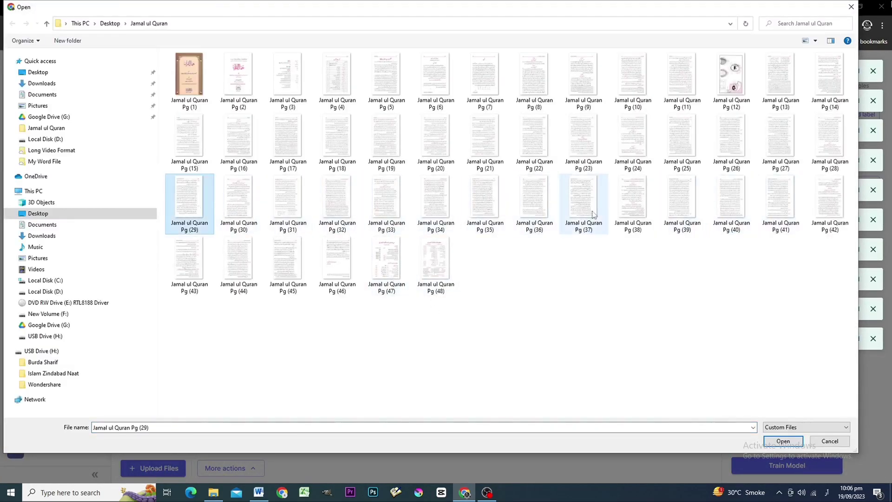
pyautogui.keyDown('shift'); pyautogui.click(634, 205); pyautogui.keyUp('shift')
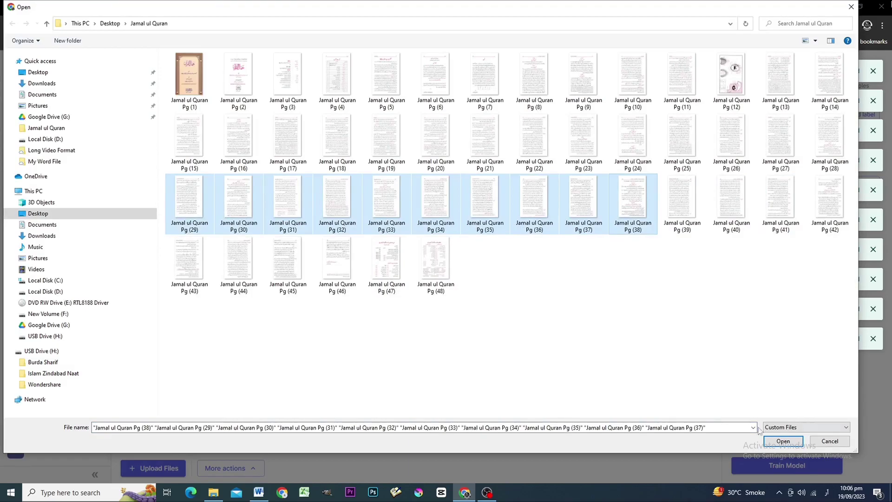
pyautogui.click(780, 442)
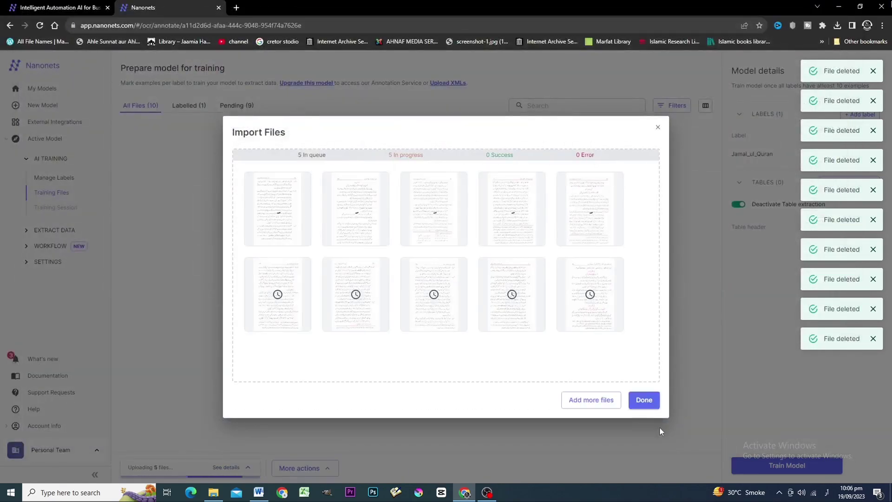
pyautogui.click(647, 405)
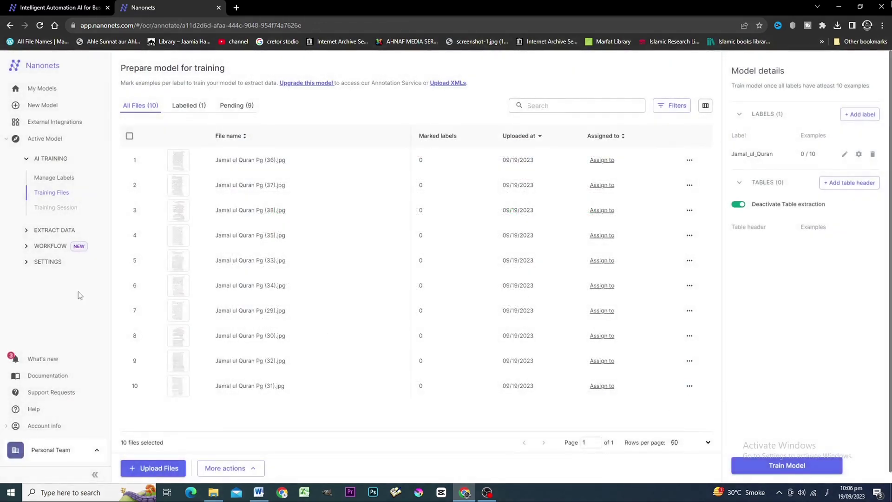
# Sort the files by name, open Jamal ul Quran Pg (29).jpg, and capture the whole page's text under the Jamal_ul_Quran label.
pyautogui.click(234, 137)
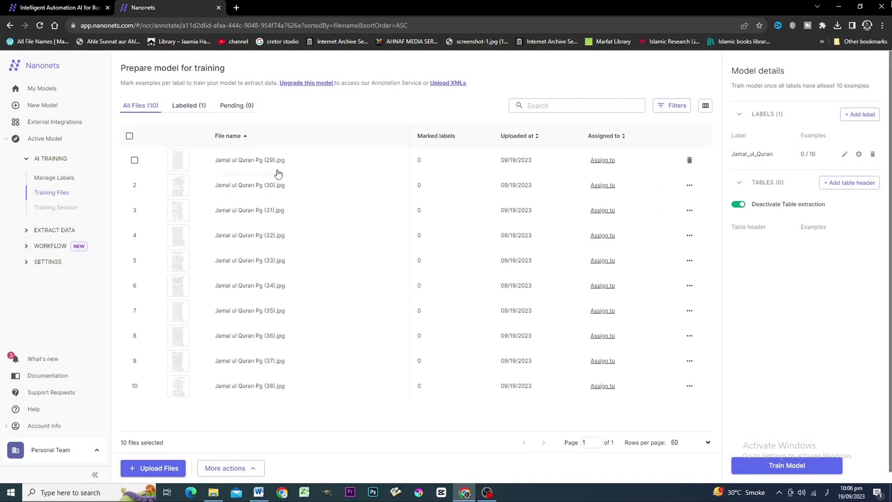
pyautogui.click(249, 163)
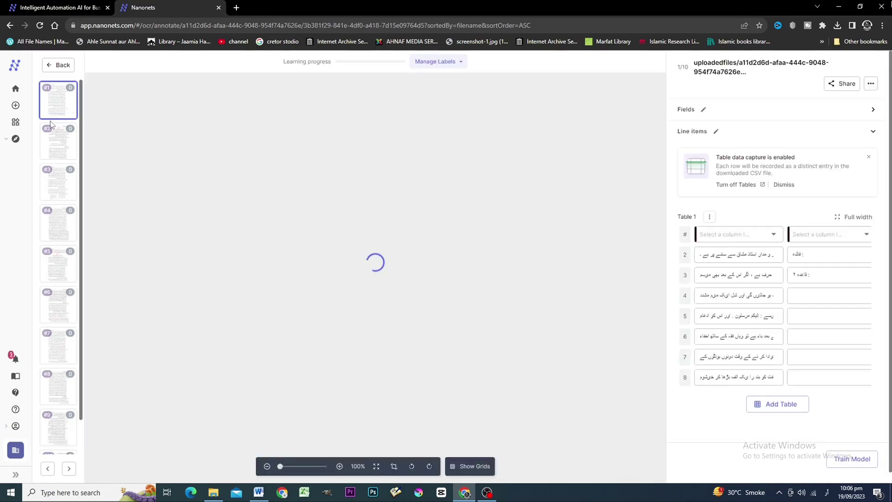
pyautogui.moveTo(483, 94); pyautogui.dragTo(261, 444)
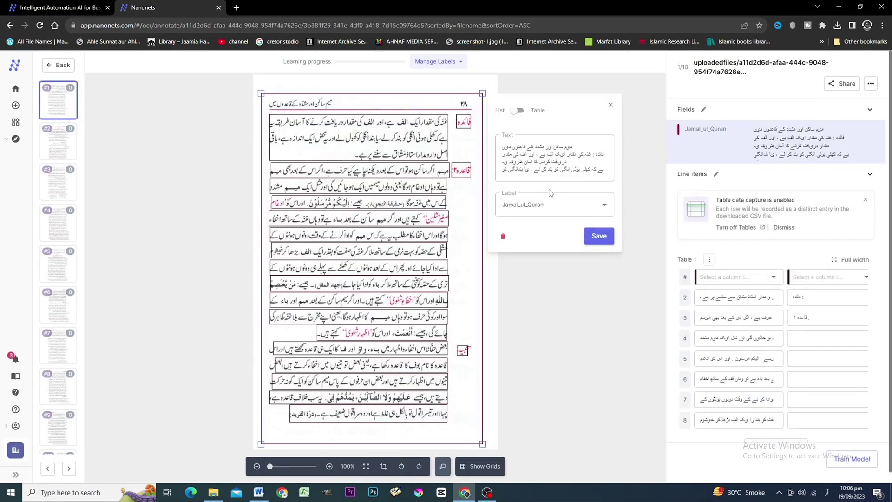
pyautogui.click(542, 172)
pyautogui.hotkey('ctrl', 'a')
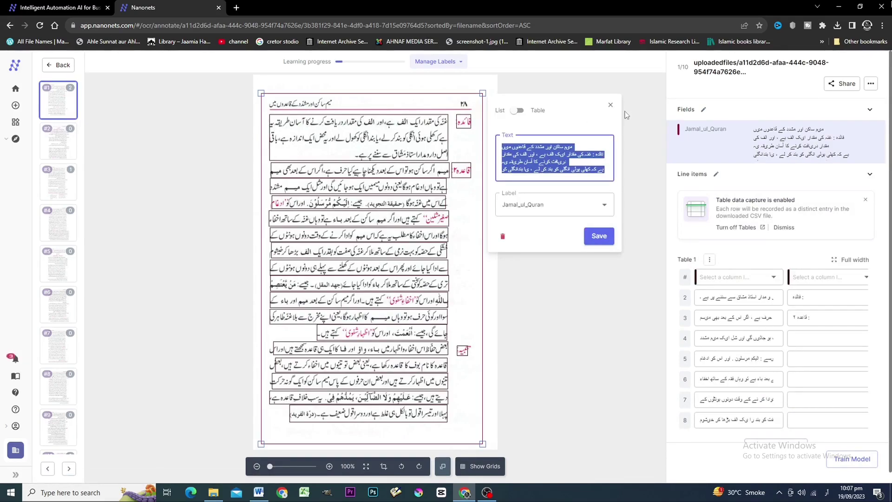
pyautogui.click(611, 105)
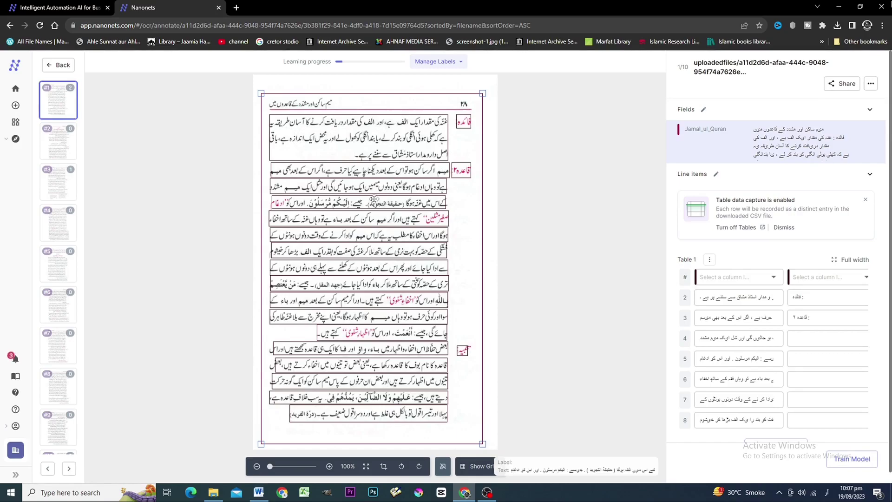